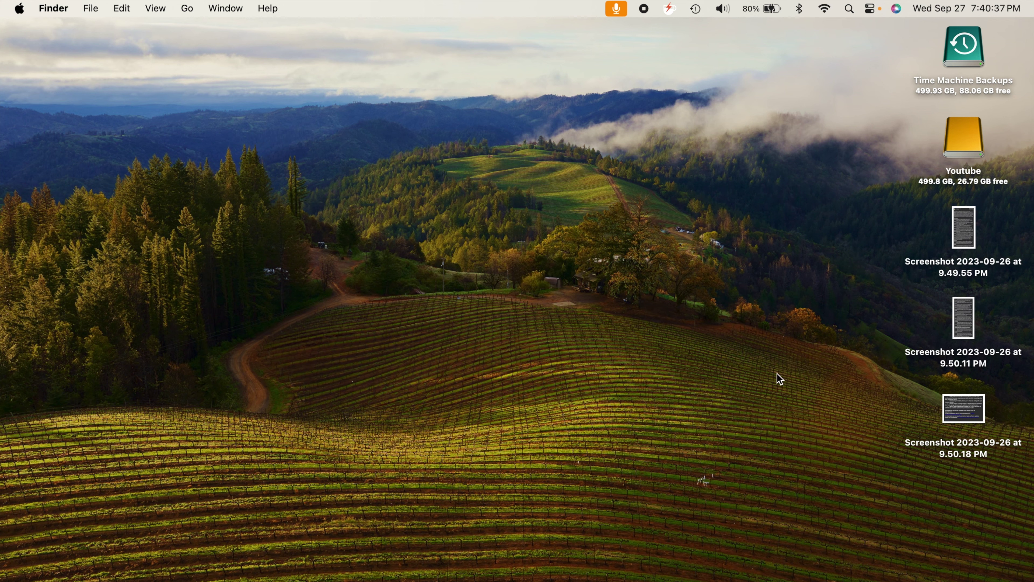
Select the 'Screenshot 2023-09-26 at 9.49.55 PM' file on the desktop
left_click(965, 238)
Quick Look the Sonoma 14.0 release-notes screenshot, zoom into its text, then close it
key("space")
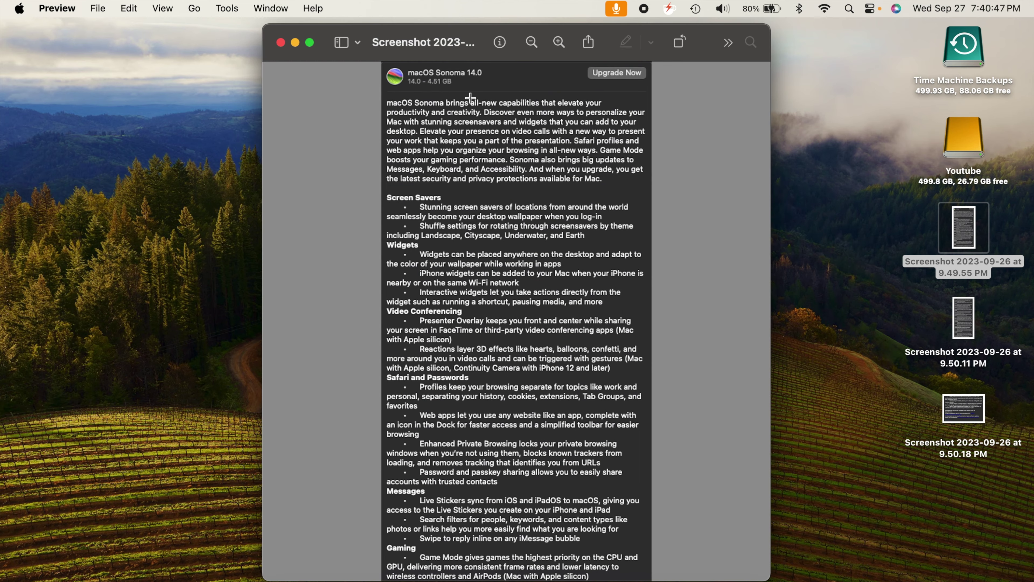
scroll(428, 86, "up", 5)
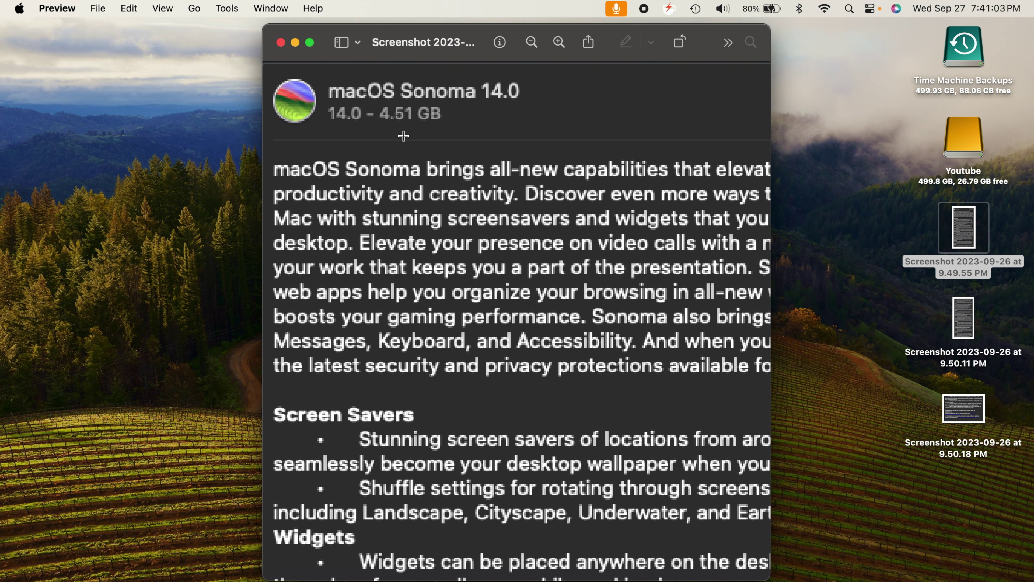
left_click(280, 42)
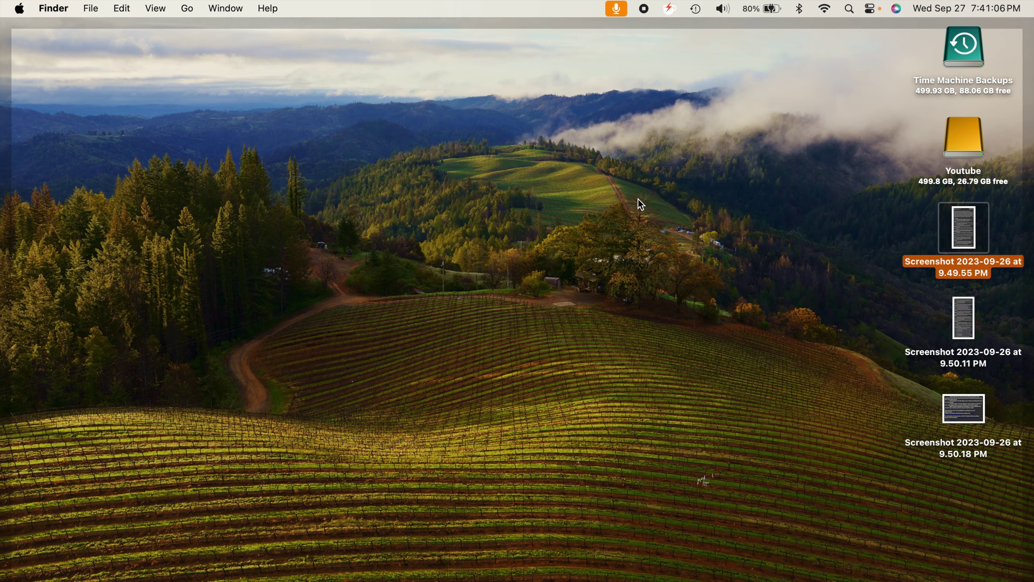
left_click(833, 238)
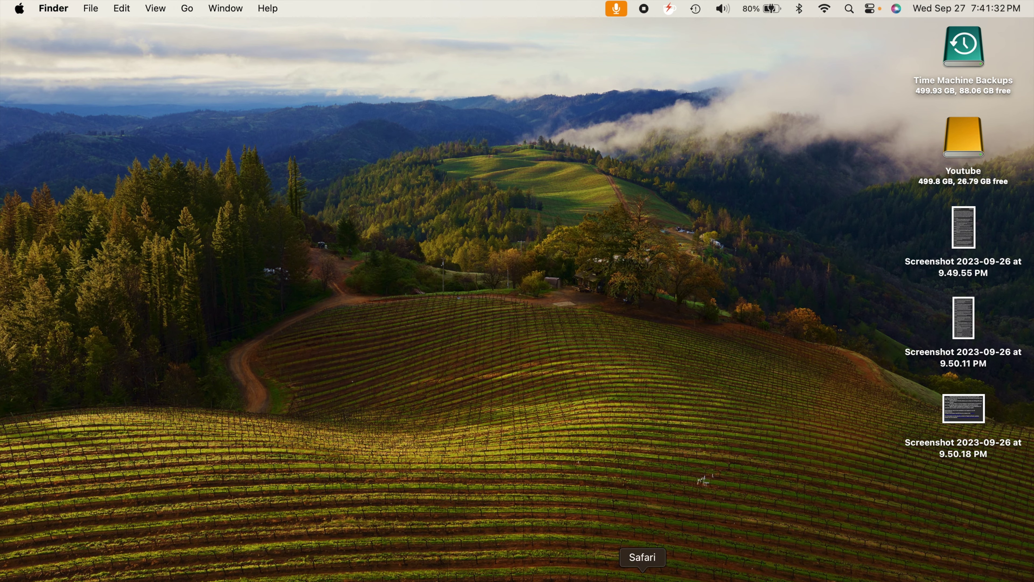
left_click(638, 567)
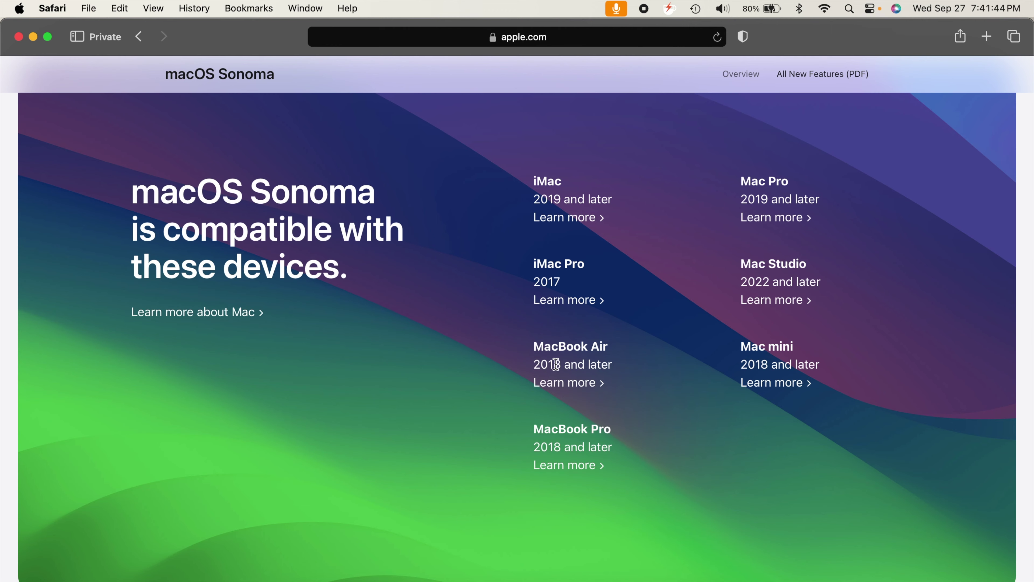
Zoom into the compatible Mac models list on Safari's macOS Sonoma page
scroll(560, 359, "up", 5)
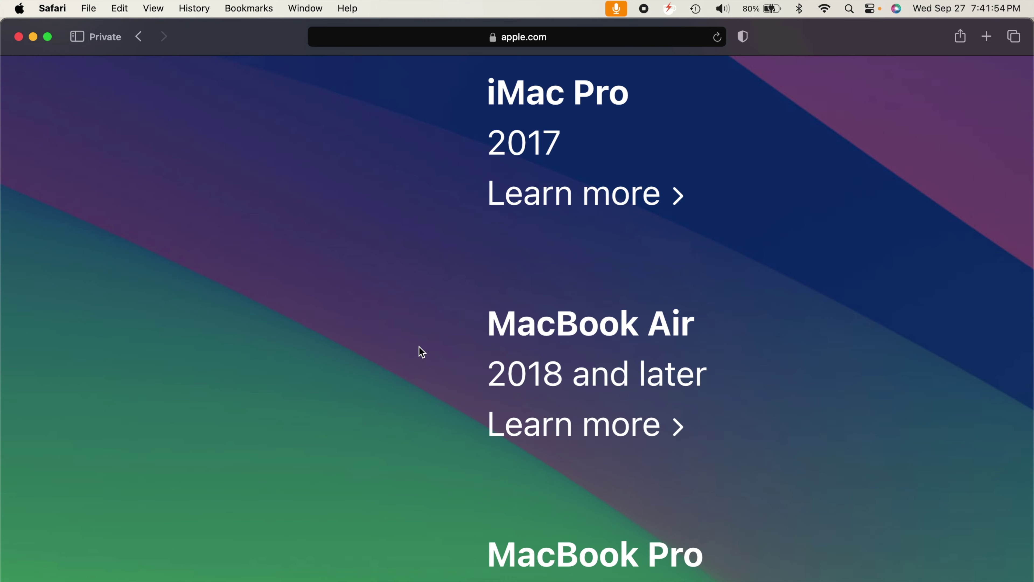
Zoom the Sonoma compatibility page back out to normal size
scroll(421, 351, "down", 5)
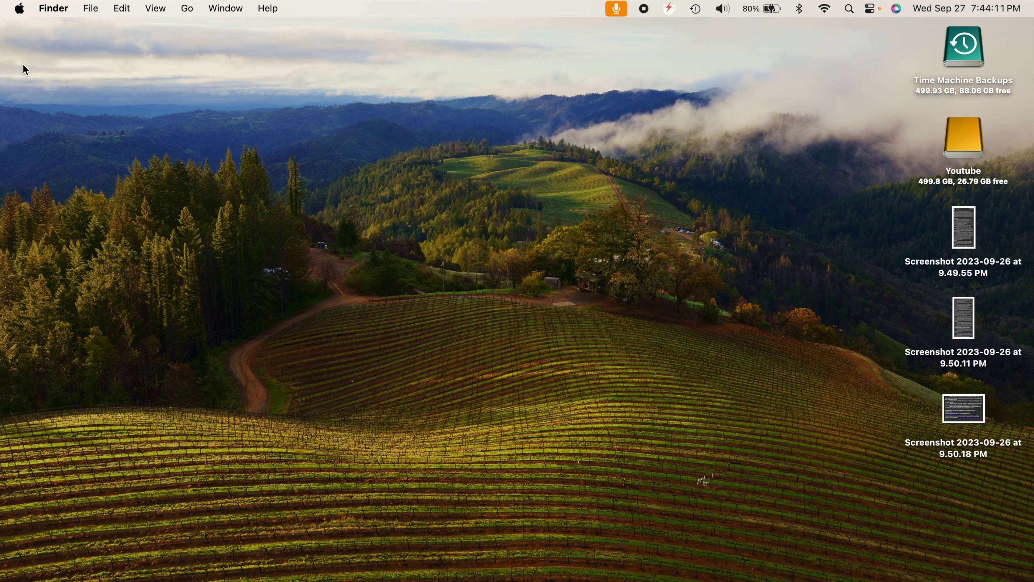
Launch System Settings from the Apple menu, landing on the Wallpaper pane
left_click(19, 12)
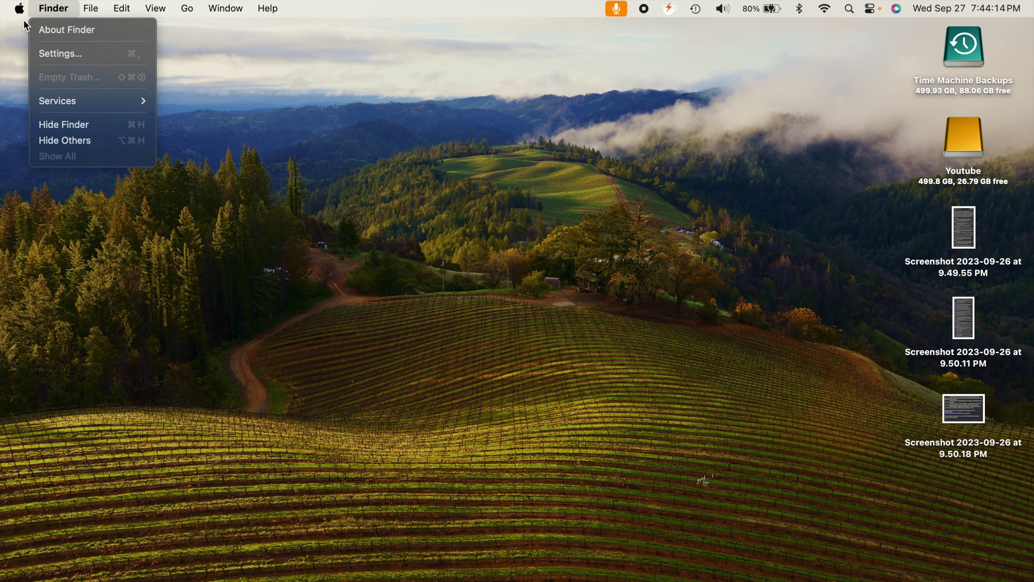
left_click(30, 53)
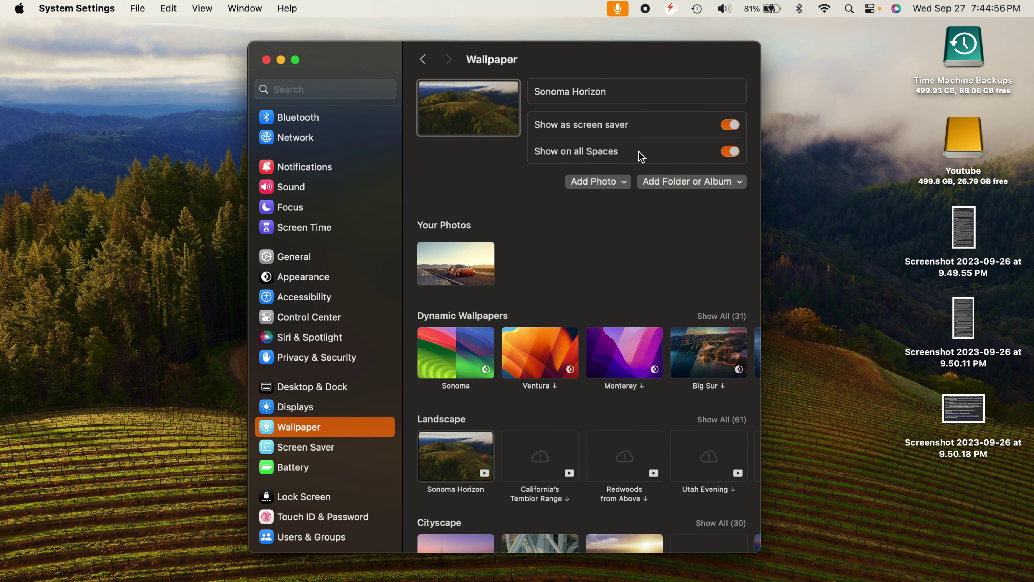
scroll(604, 268, "down", 3)
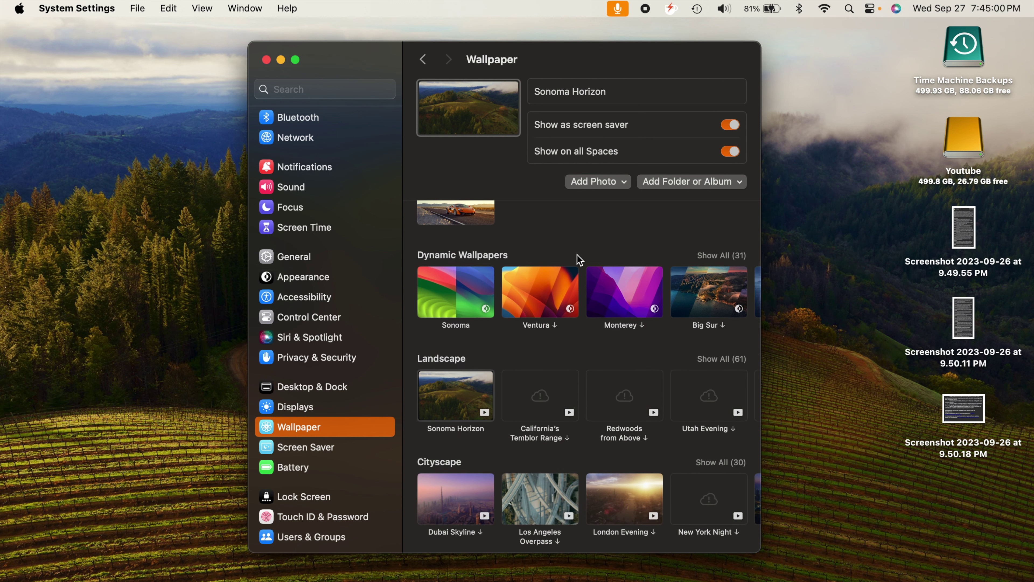
scroll(569, 254, "up", 3)
mouse_move(474, 255)
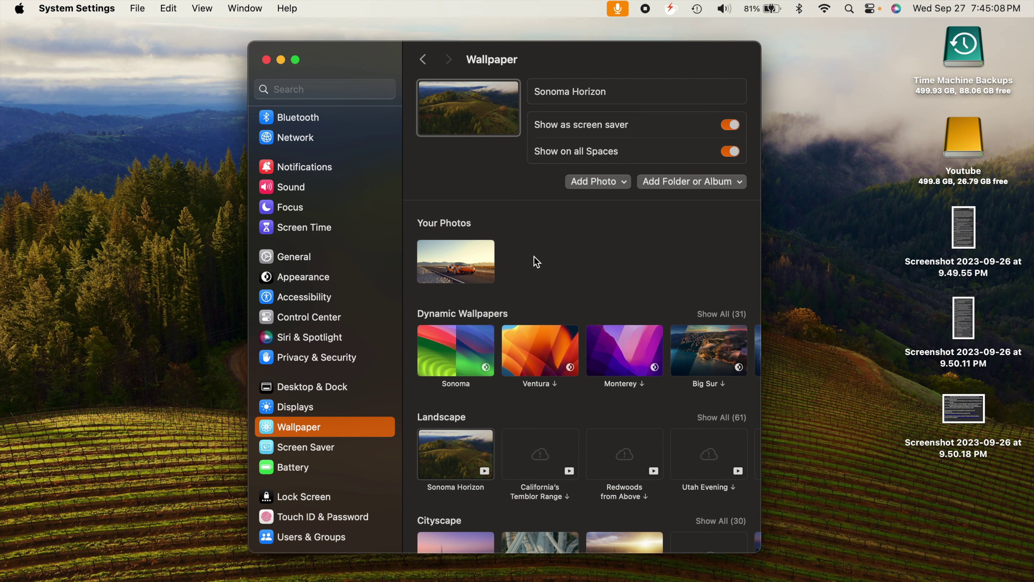
scroll(537, 261, "down", 3)
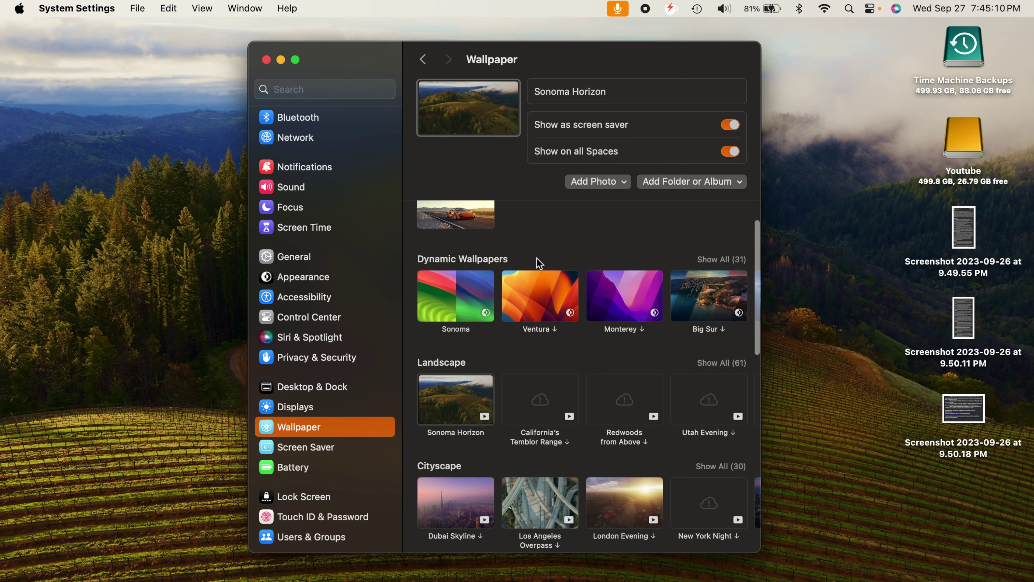
scroll(600, 291, "right", 3)
scroll(601, 291, "right", 5)
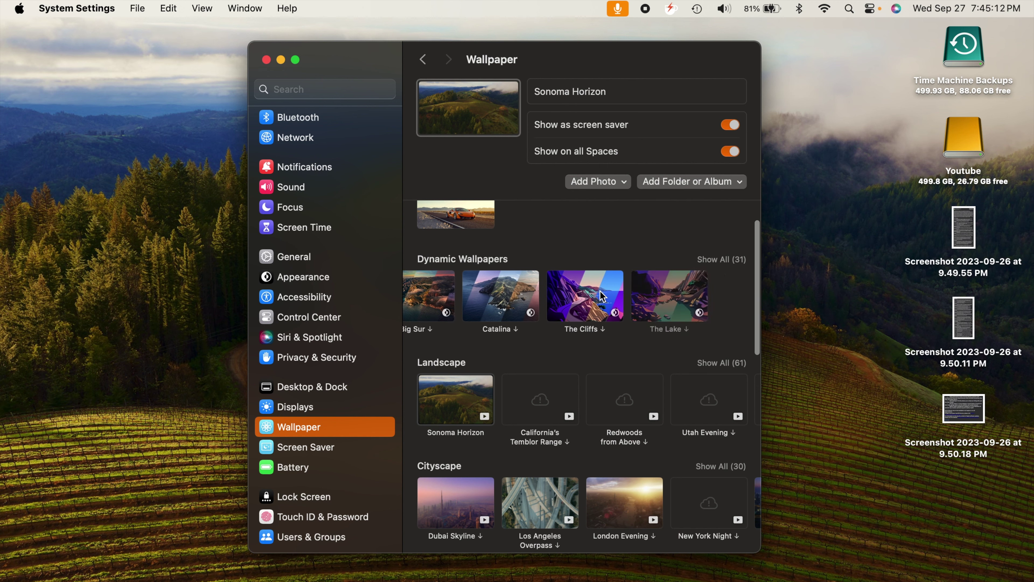
scroll(600, 291, "right", 6)
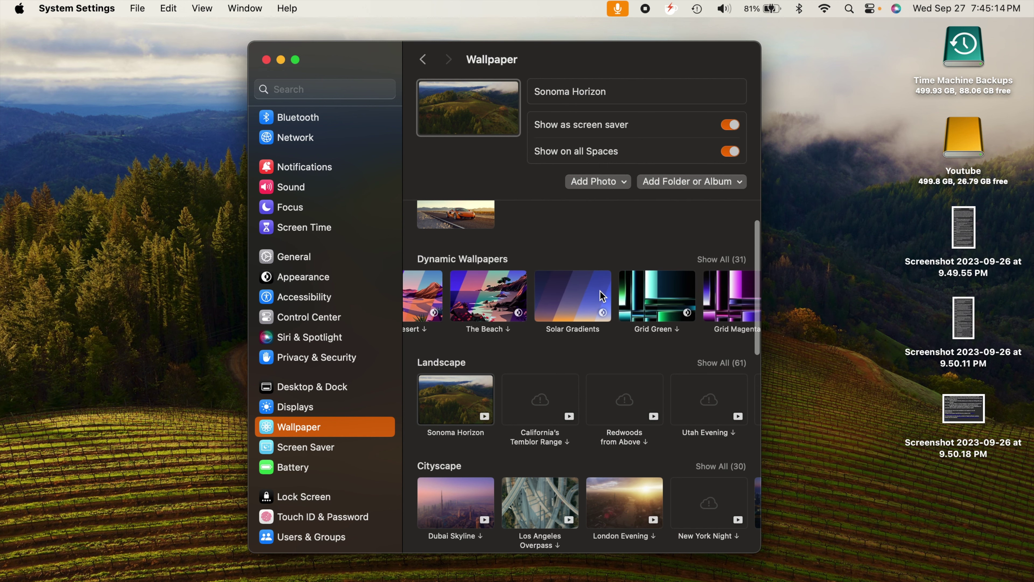
scroll(601, 291, "right", 3)
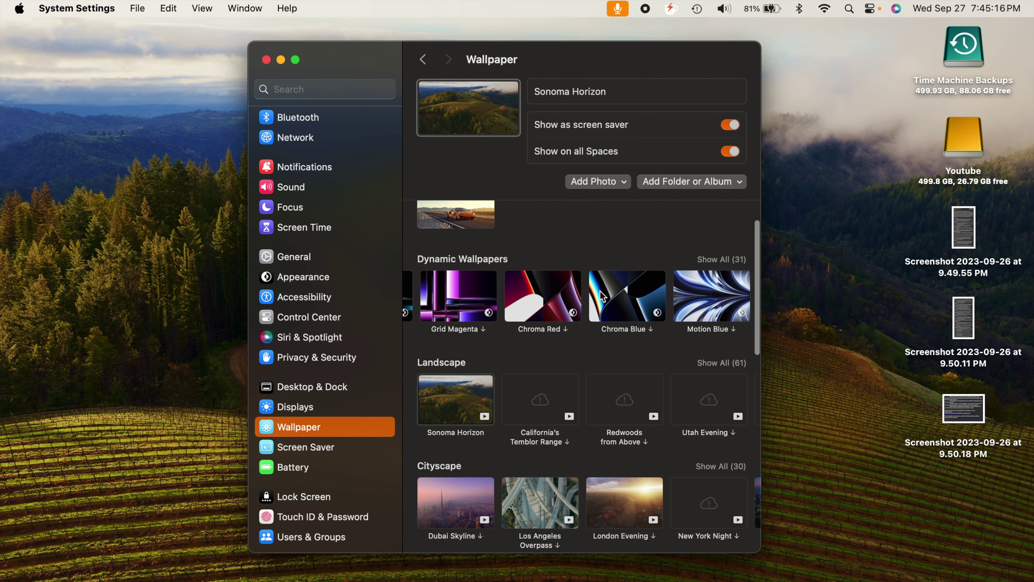
scroll(600, 291, "right", 4)
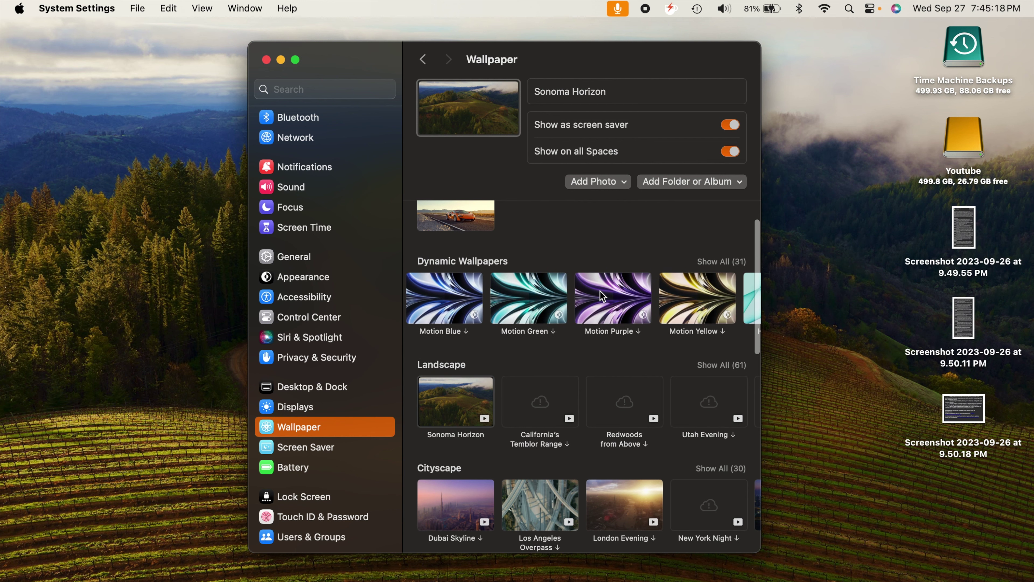
scroll(601, 290, "right", 5)
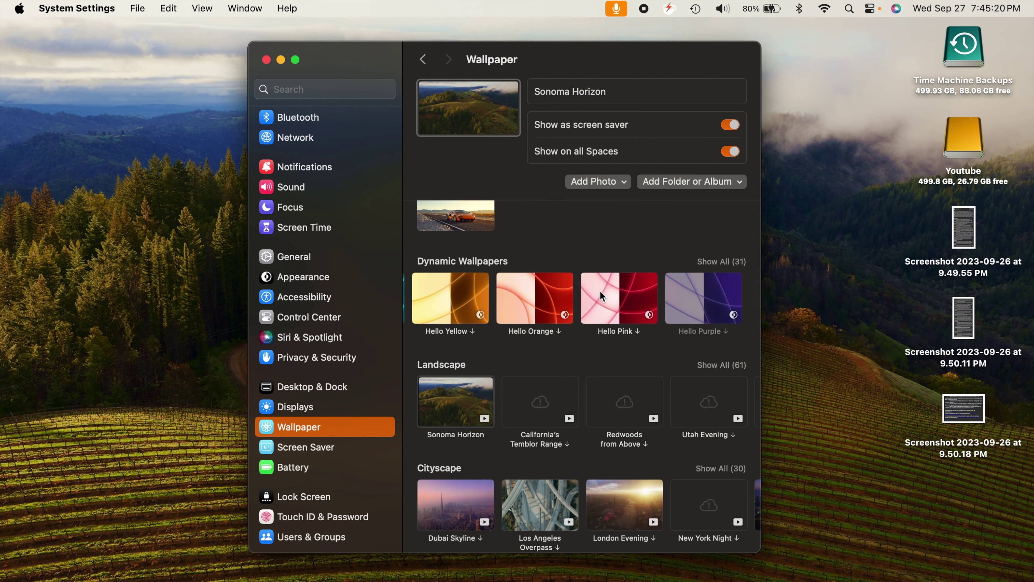
scroll(600, 291, "left", 15)
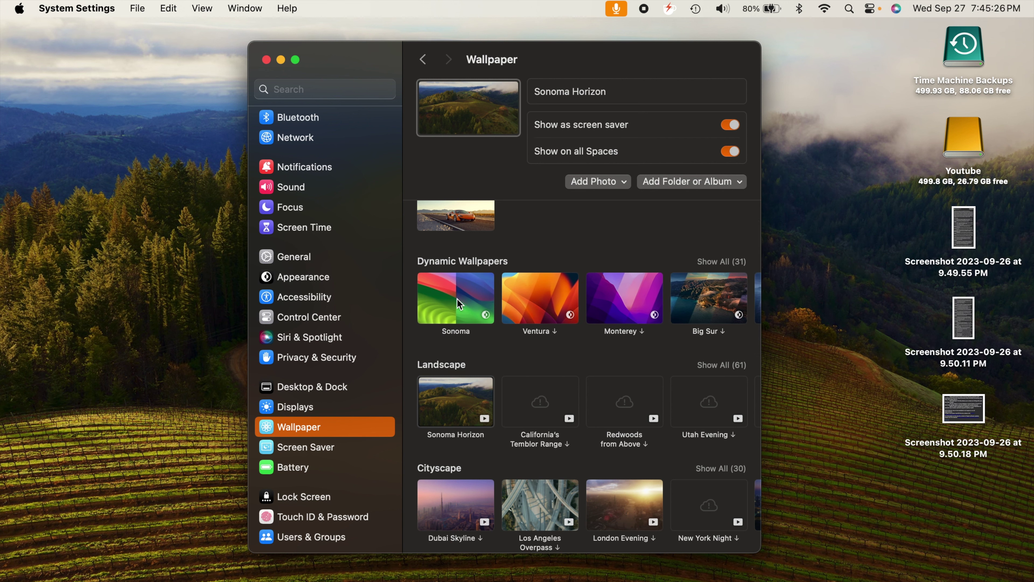
scroll(456, 303, "down", 5)
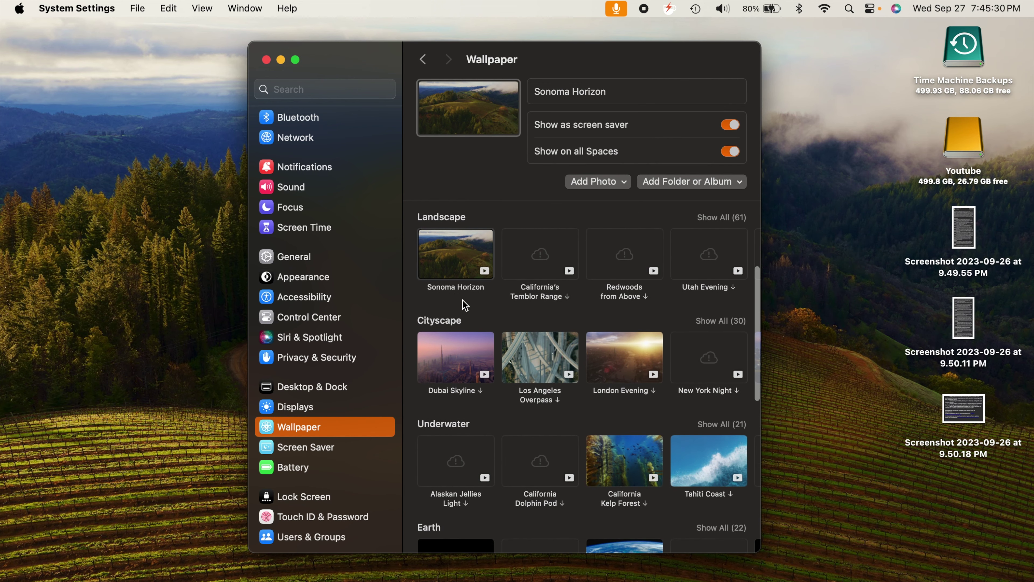
Browse the wallpaper gallery, including Your Photos and the 63-item Wallpapers folder
scroll(461, 268, "down", 4)
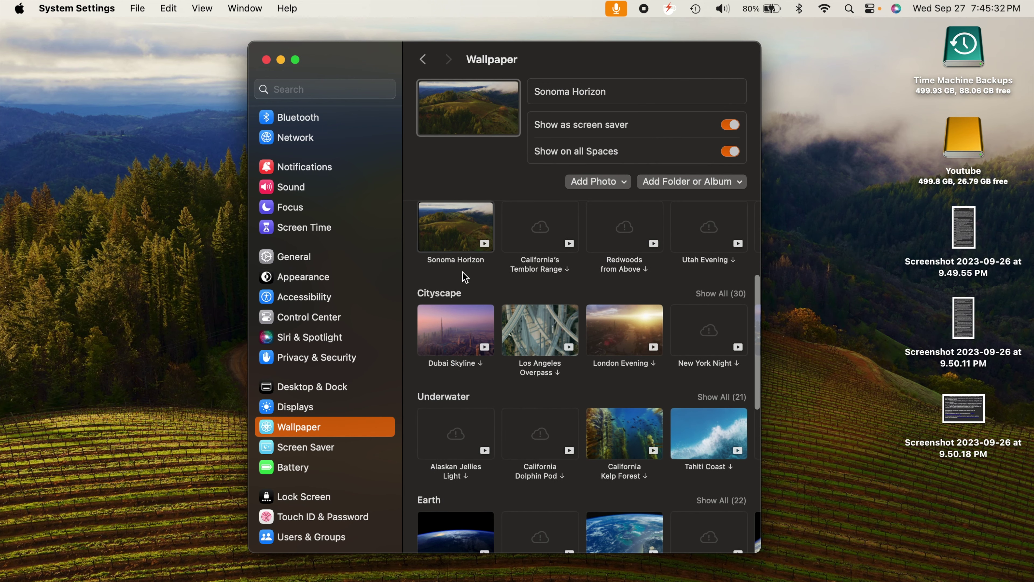
scroll(463, 271, "down", 8)
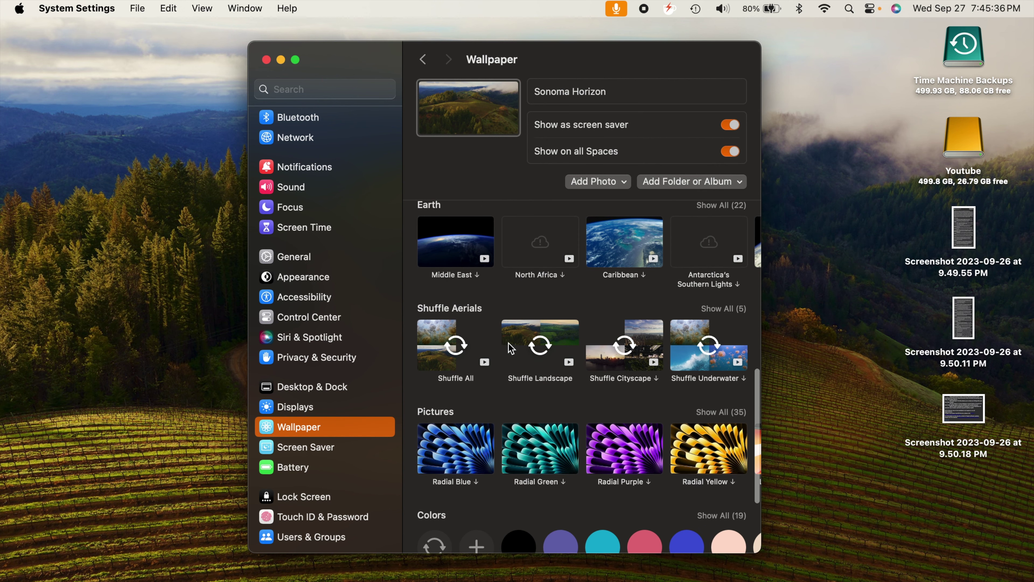
scroll(491, 399, "down", 5)
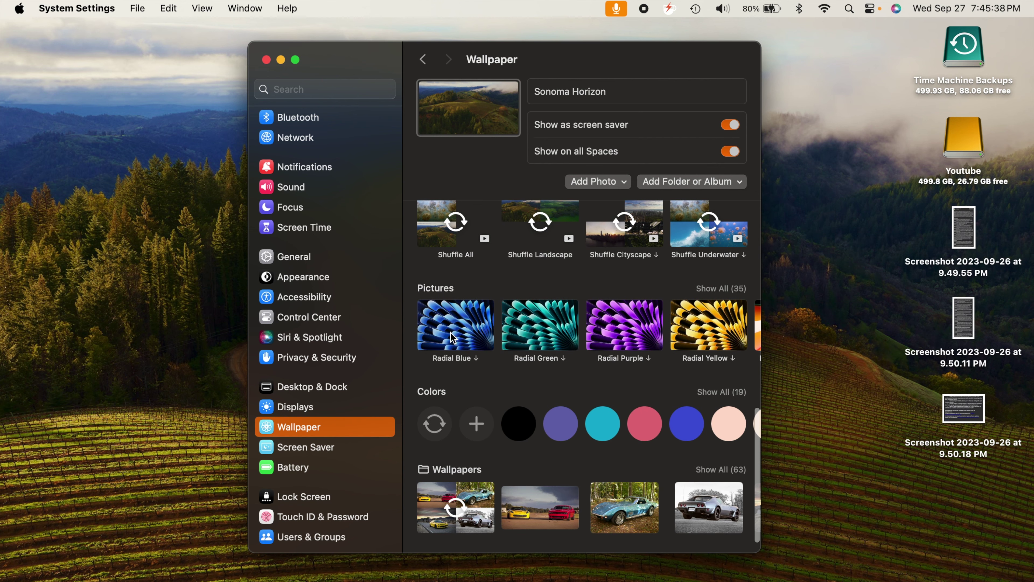
scroll(503, 347, "right", 2)
scroll(503, 347, "right", 10)
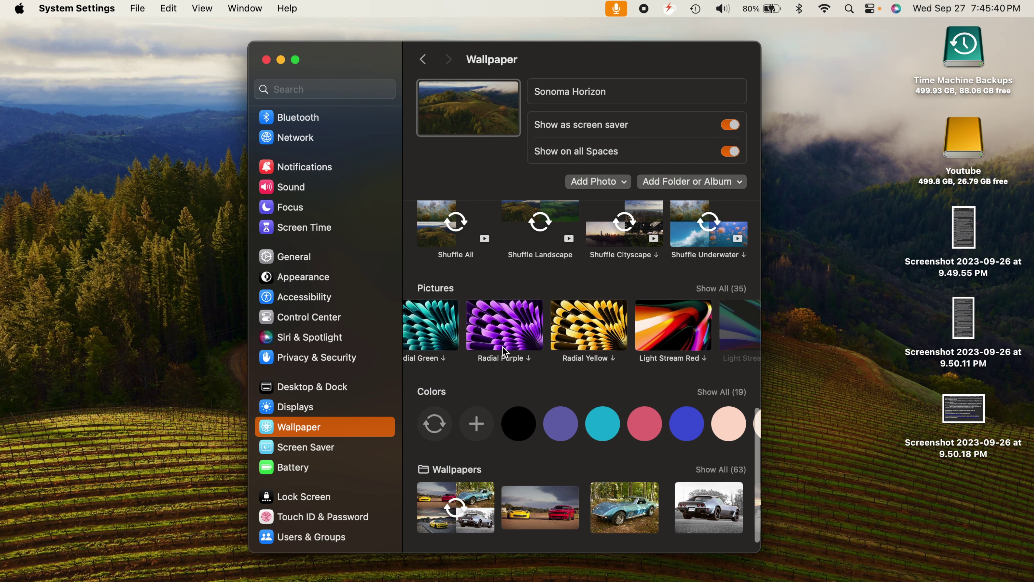
scroll(503, 346, "right", 6)
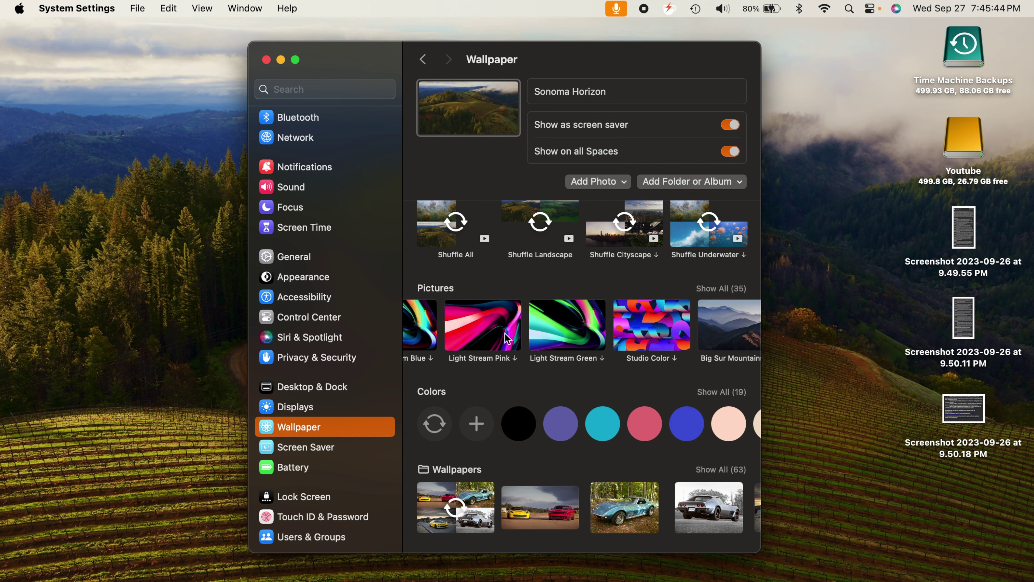
scroll(506, 339, "left", 12)
scroll(510, 379, "down", 2)
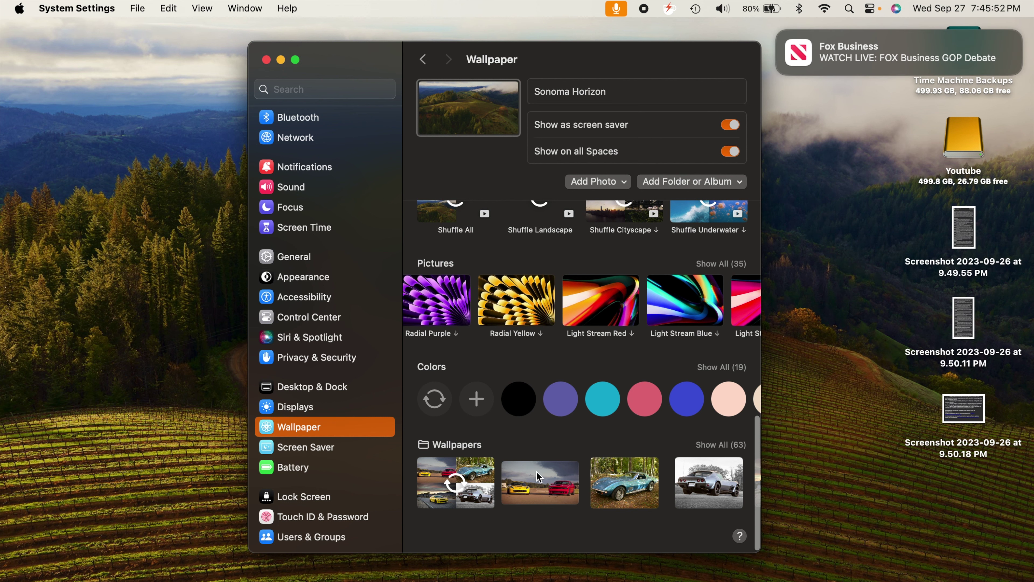
scroll(574, 459, "up", 15)
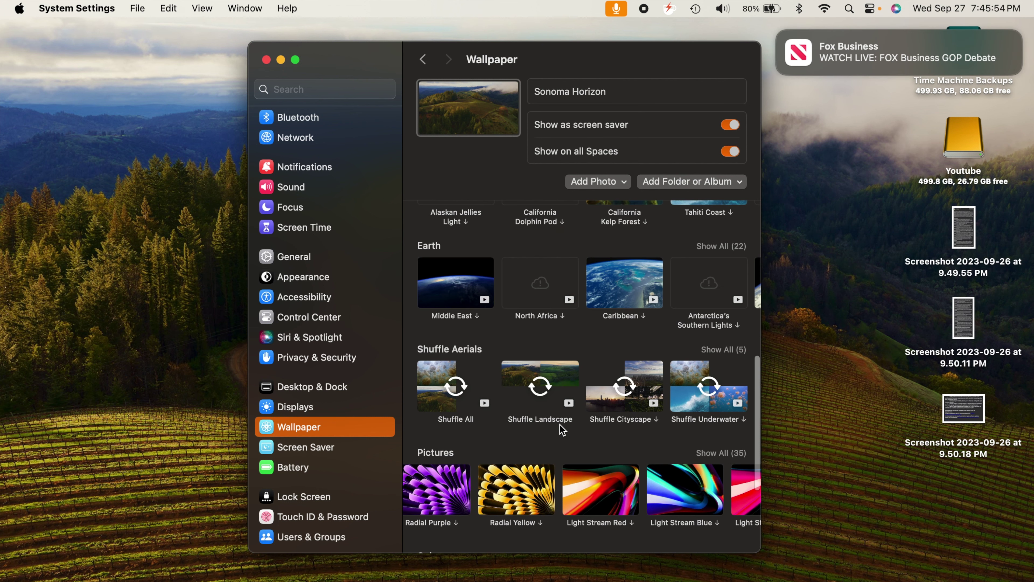
scroll(562, 430, "up", 5)
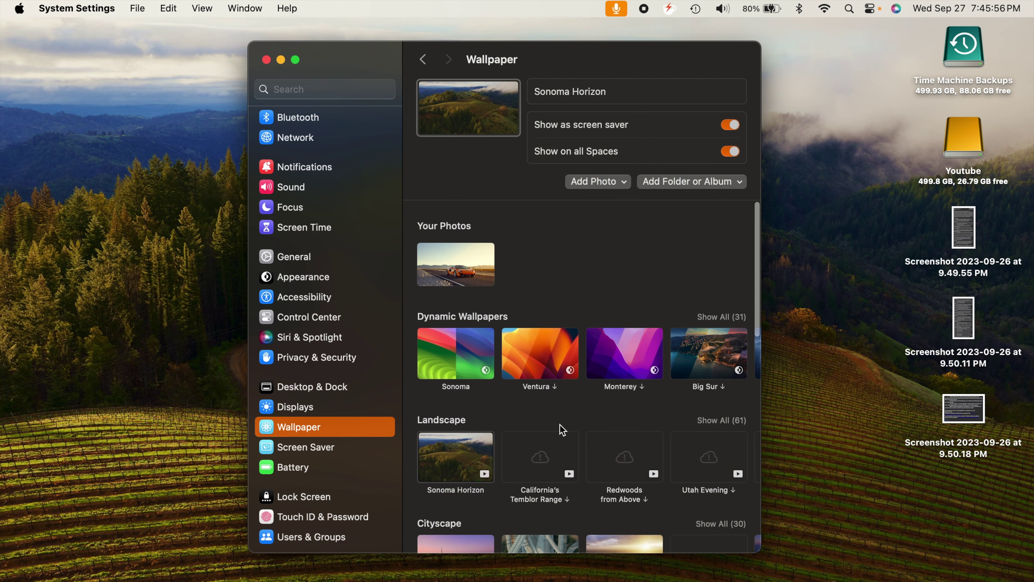
scroll(562, 430, "down", 5)
scroll(563, 430, "down", 2)
scroll(563, 430, "up", 2)
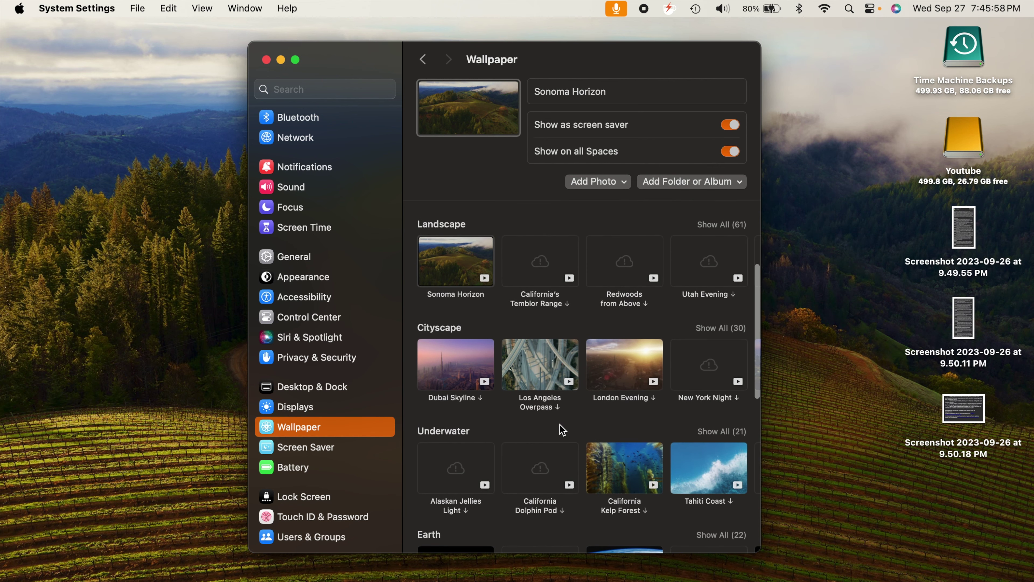
scroll(563, 430, "down", 3)
scroll(560, 426, "down", 1)
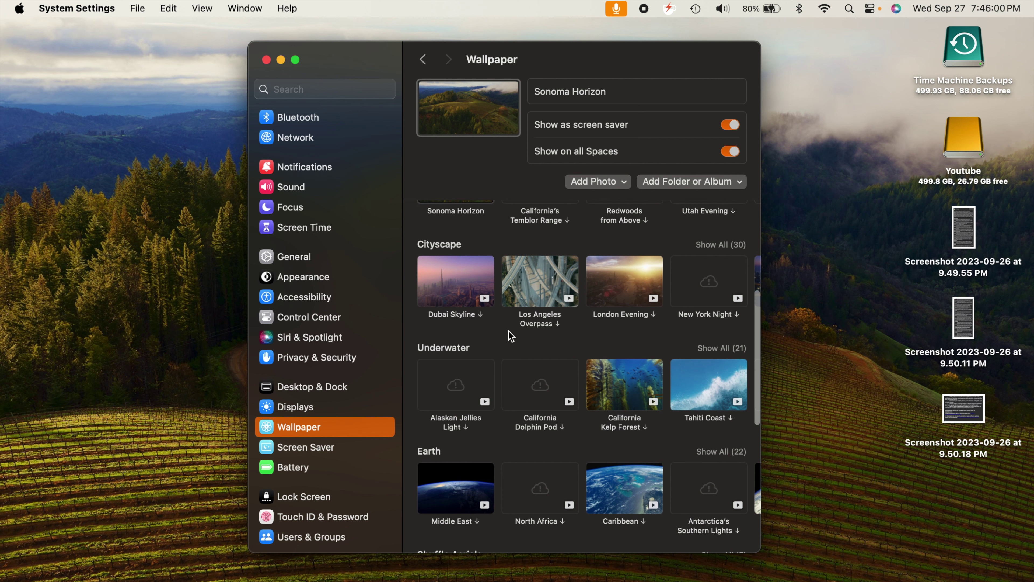
scroll(478, 326, "up", 2)
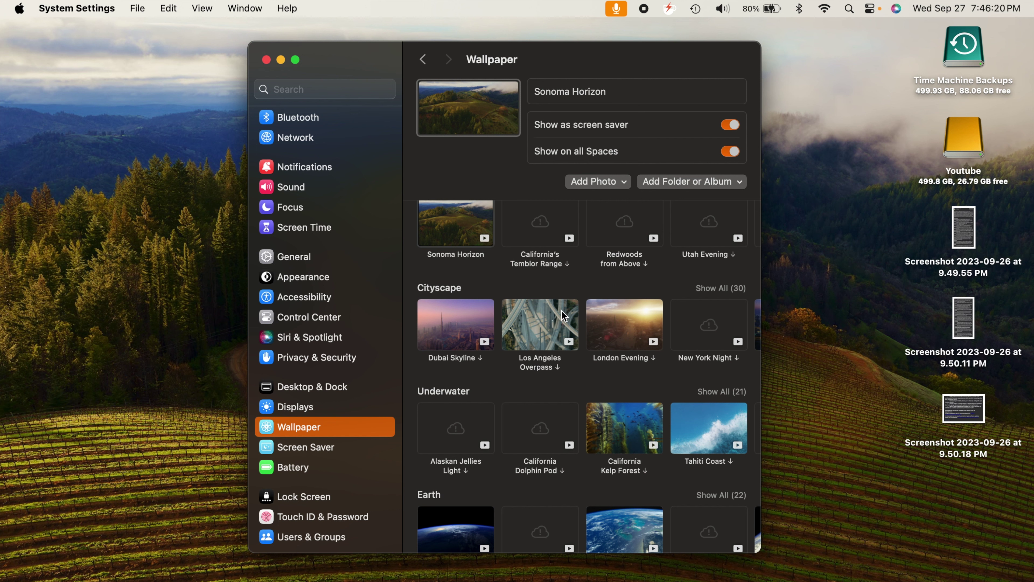
scroll(532, 370, "down", 2)
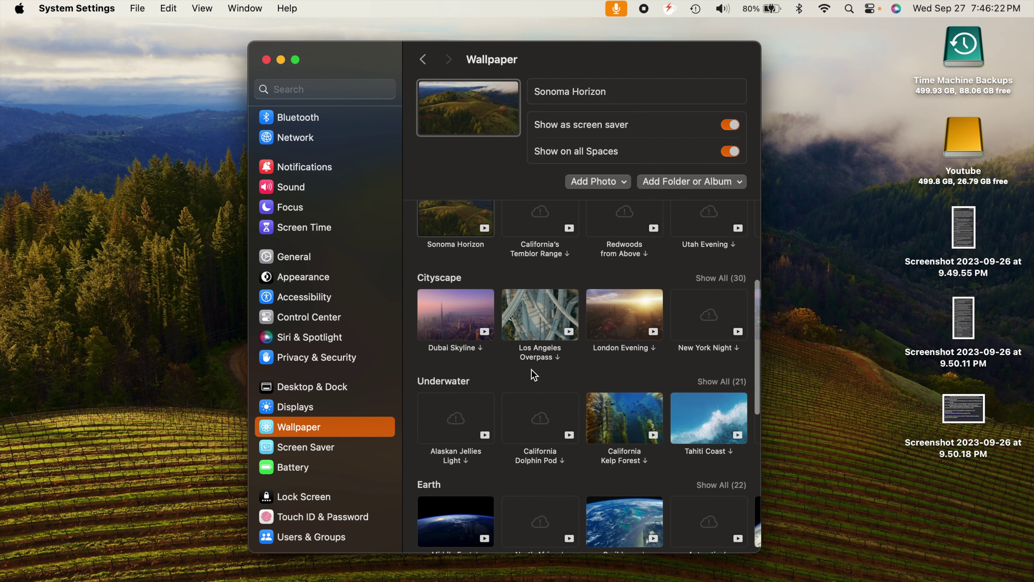
scroll(443, 326, "up", 5)
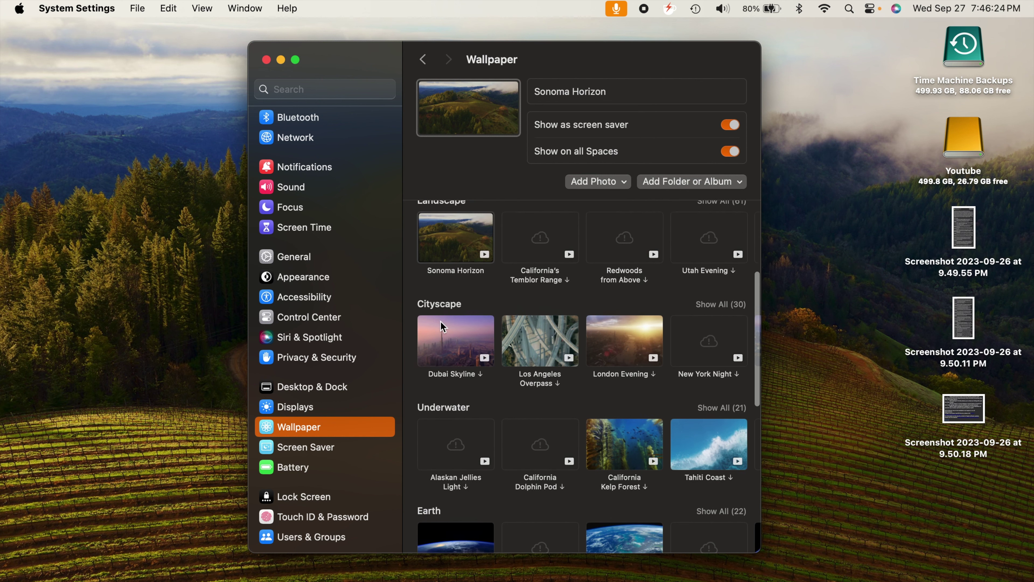
scroll(512, 322, "down", 8)
scroll(593, 393, "down", 5)
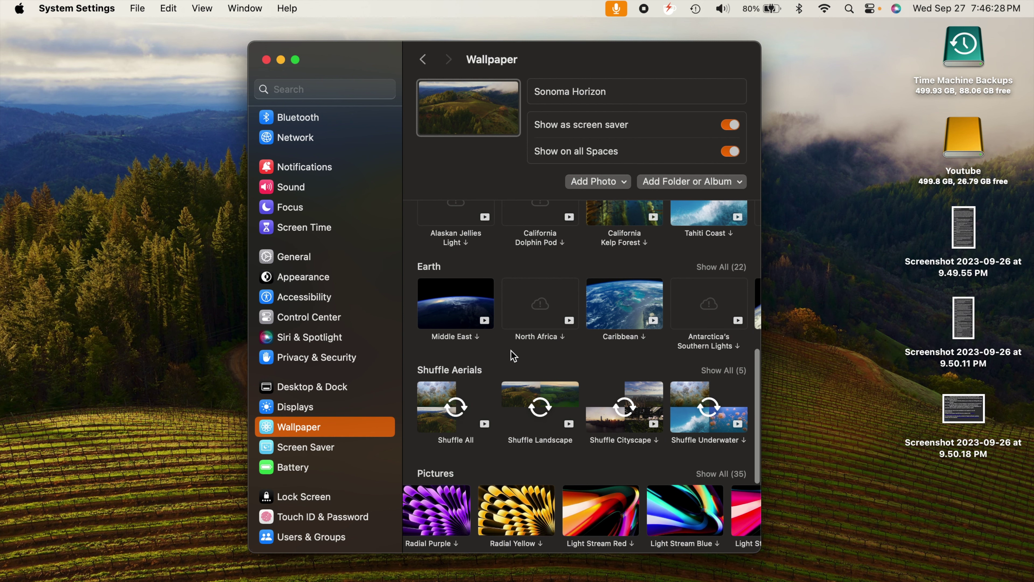
scroll(513, 356, "up", 6)
scroll(512, 356, "up", 2)
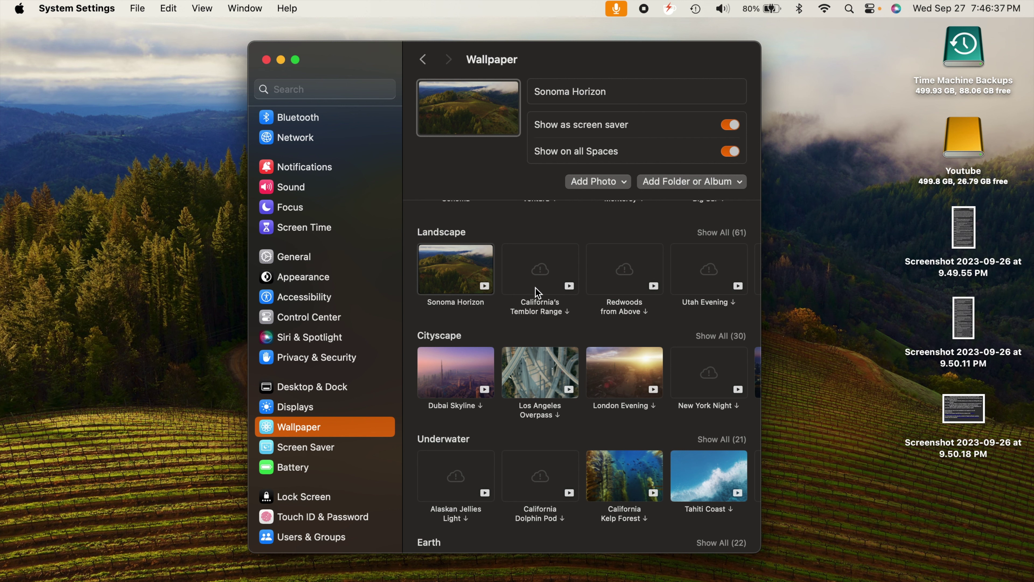
scroll(538, 292, "down", 5)
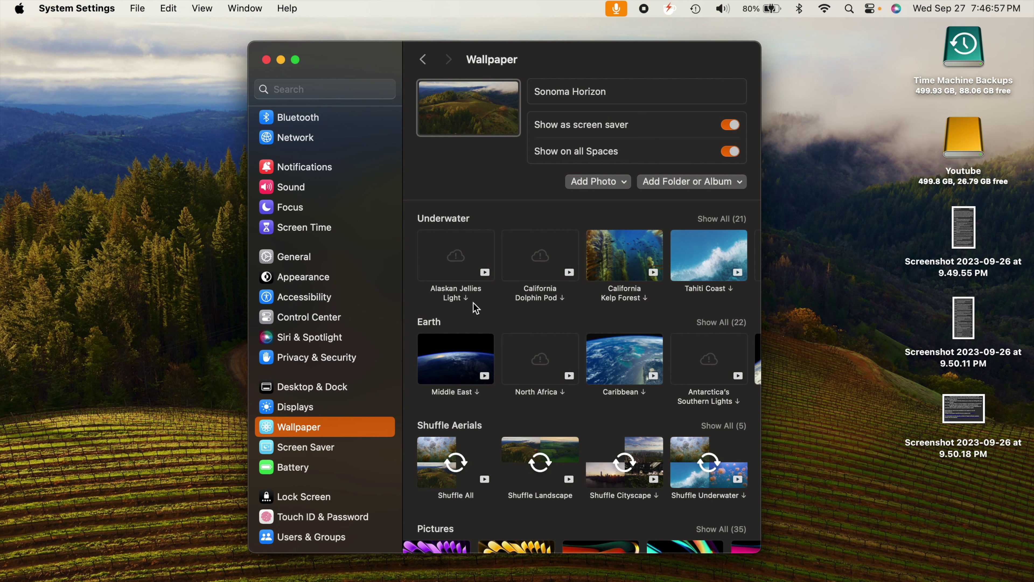
scroll(475, 308, "up", 5)
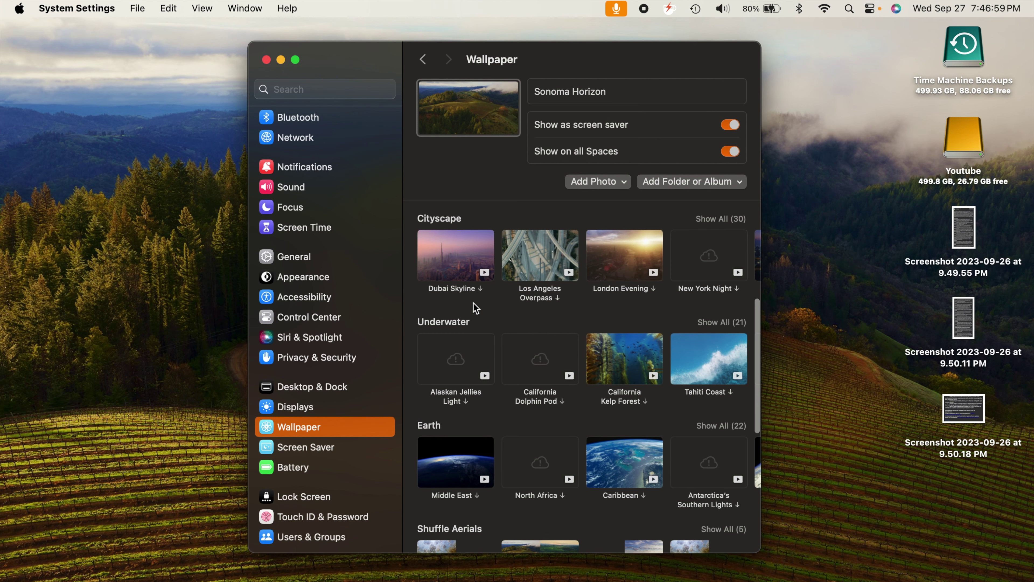
scroll(473, 303, "up", 5)
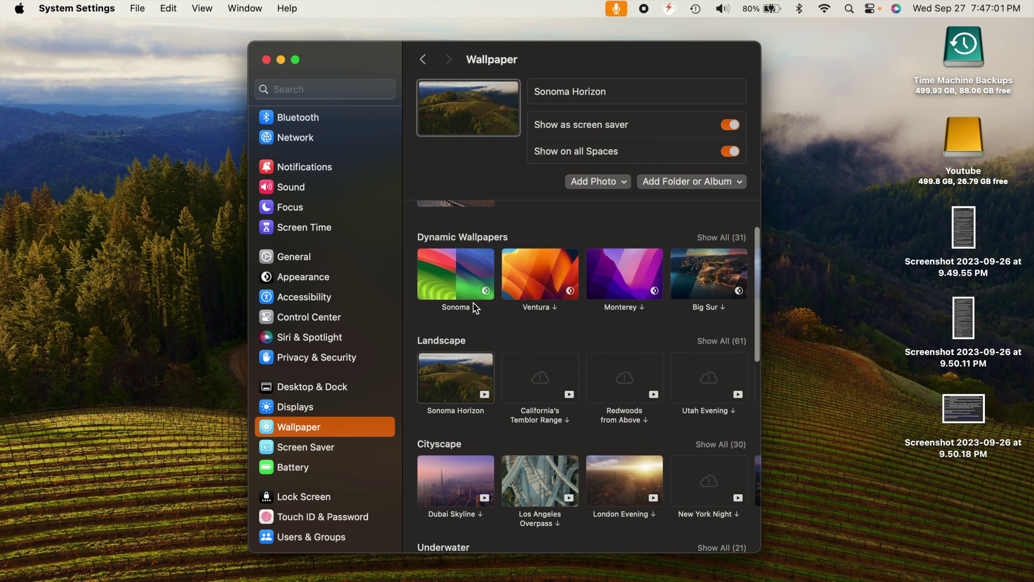
scroll(474, 303, "down", 5)
scroll(474, 303, "down", 5)
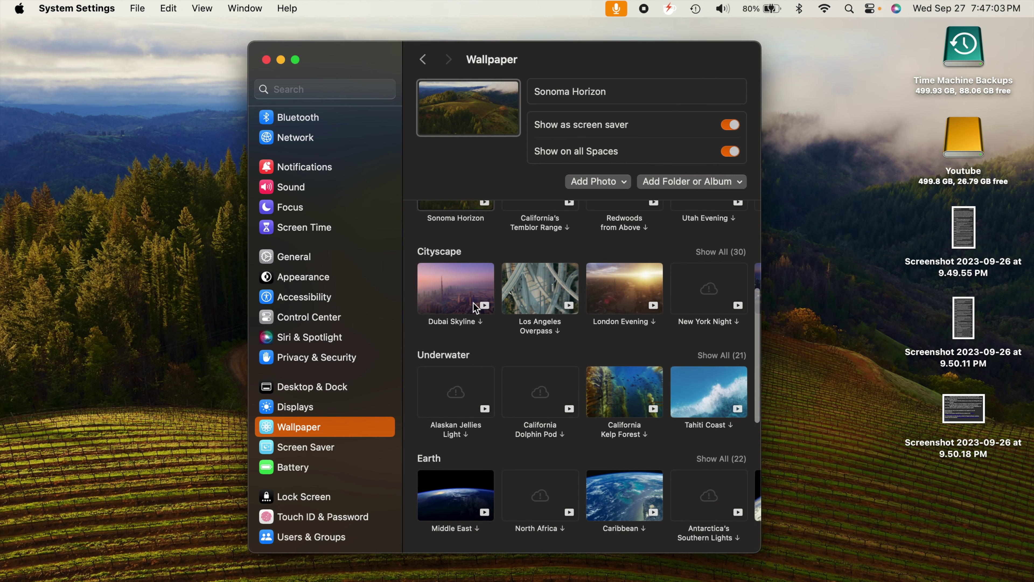
scroll(473, 303, "up", 5)
scroll(475, 305, "up", 3)
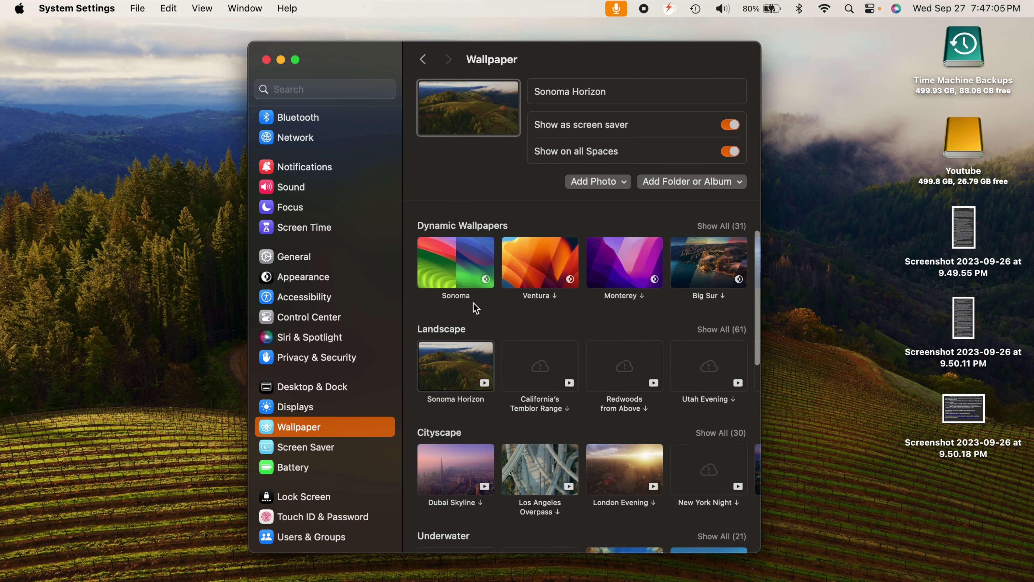
scroll(475, 304, "down", 2)
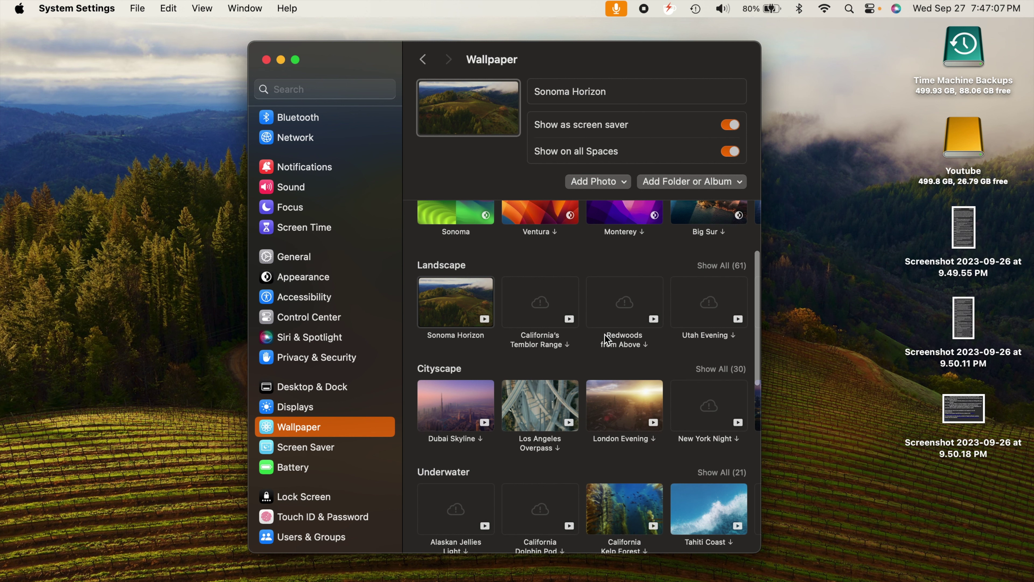
key("Tab")
left_click(622, 313)
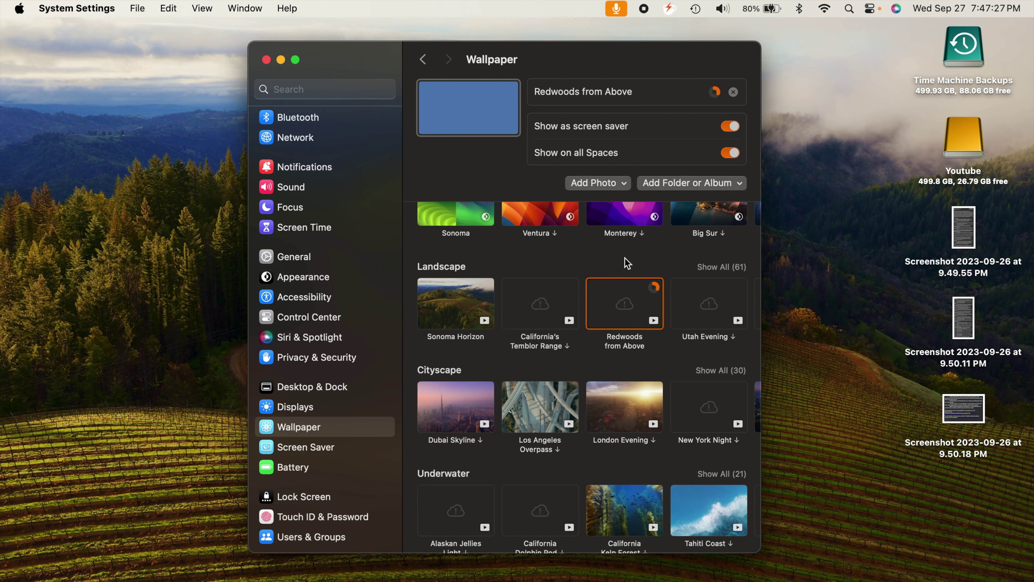
scroll(487, 309, "up", 3)
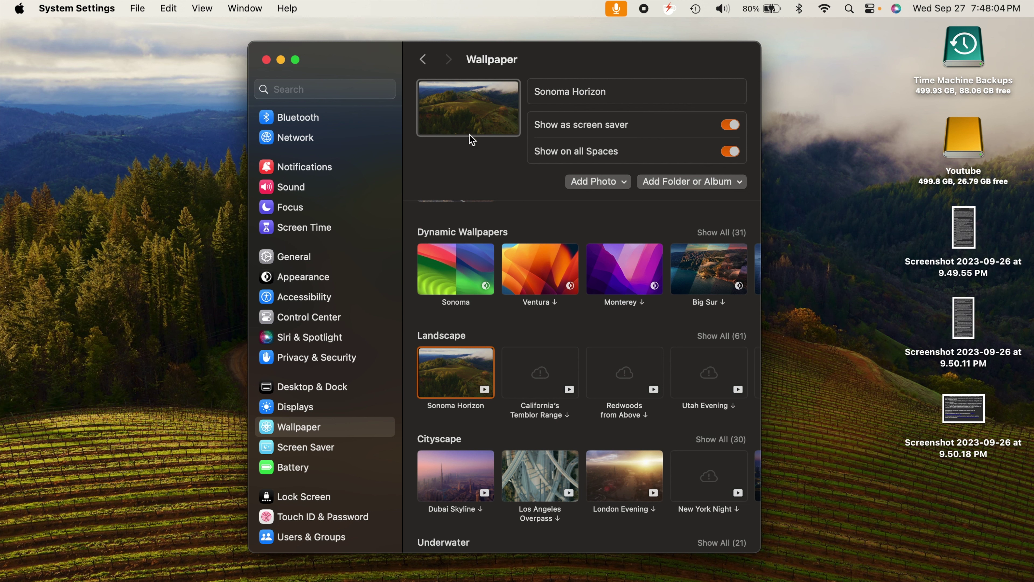
Minimize System Settings and dismiss the Apple menu without choosing anything
left_click(283, 62)
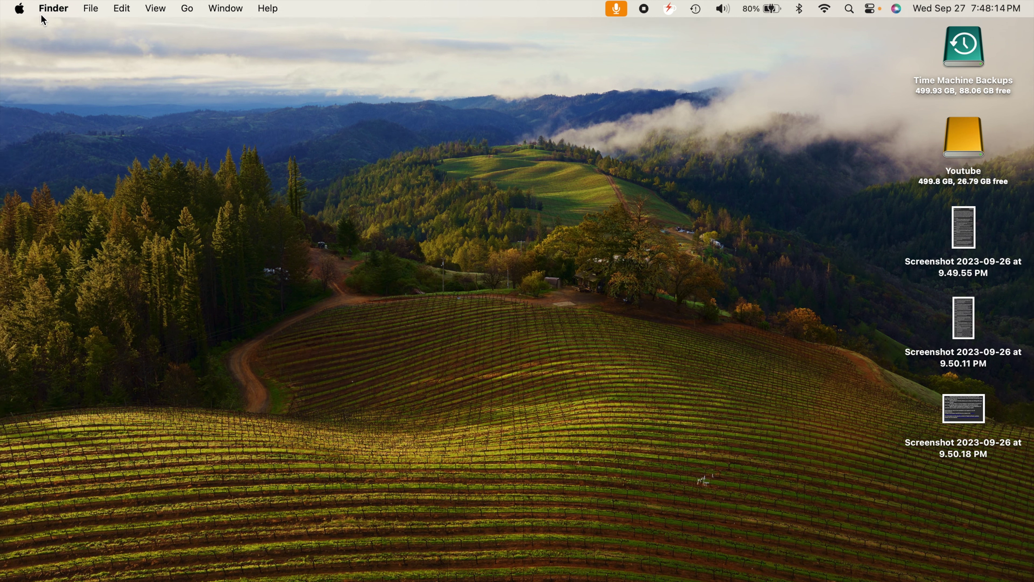
left_click(18, 9)
left_click(108, 190)
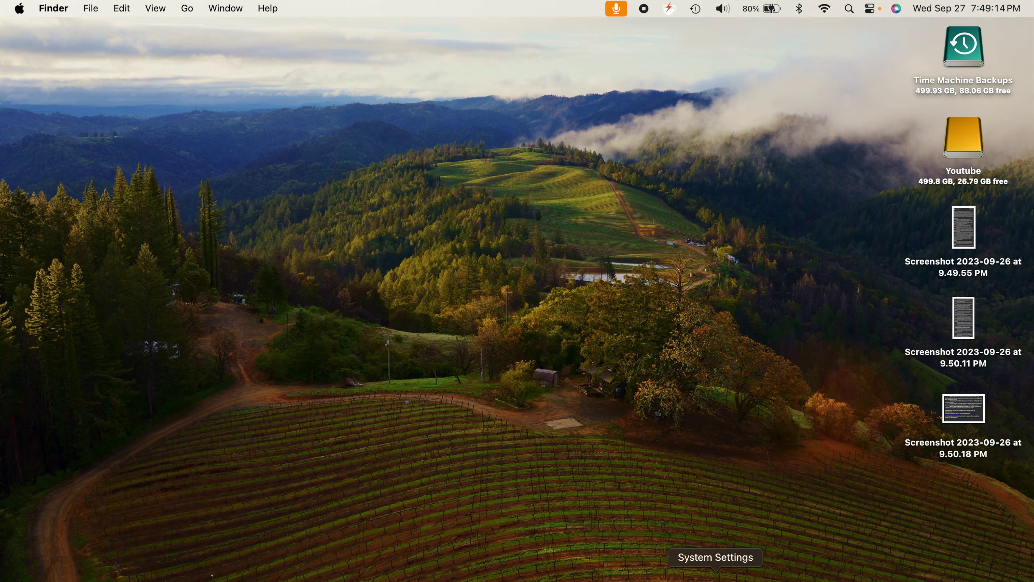
Restore System Settings from the Dock, then show Notification Center with its widgets
left_click(715, 574)
scroll(493, 299, "down", 3)
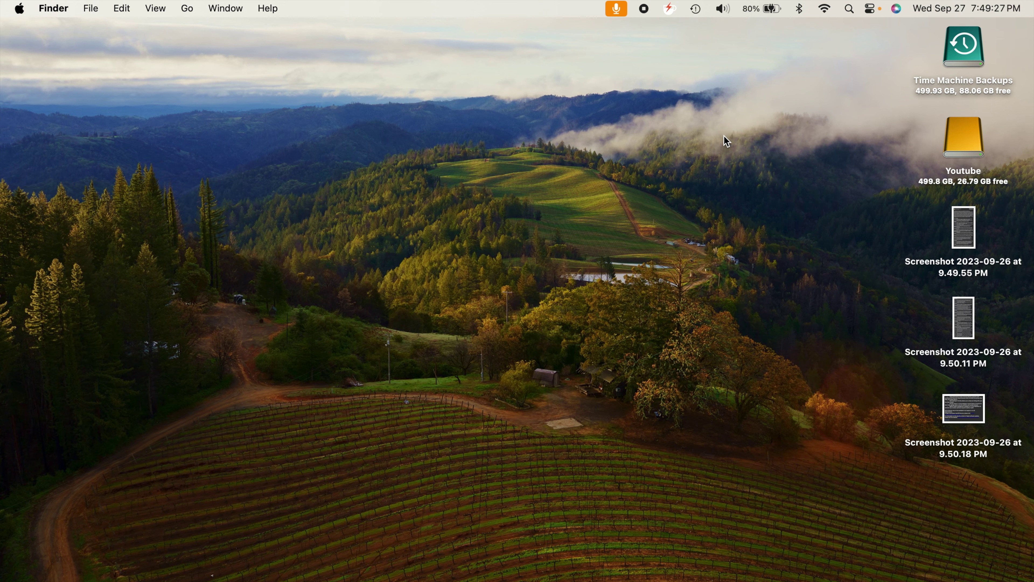
left_click(969, 15)
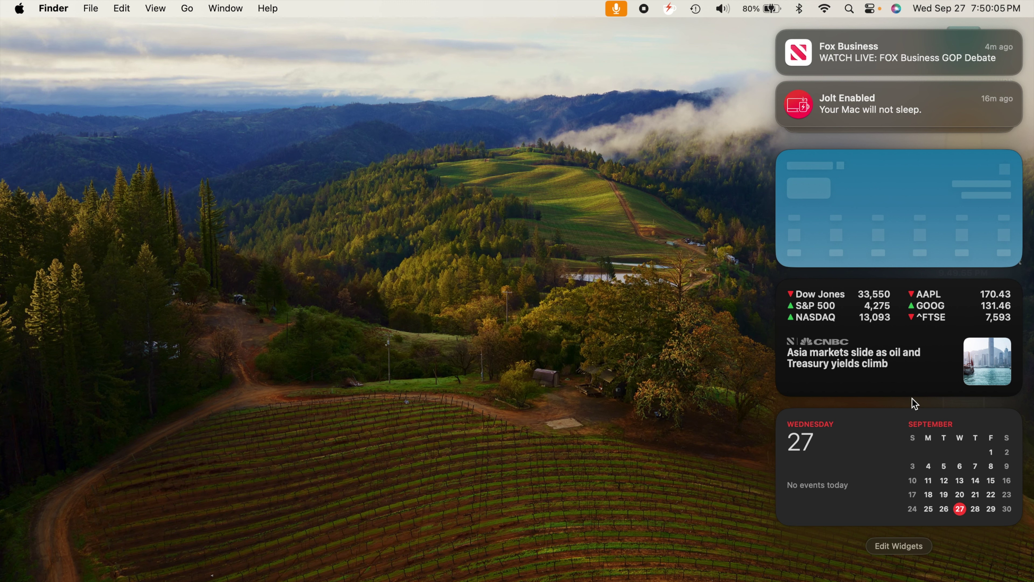
Place the stocks-and-news widget at the desktop's top-left with the calendar widget below it
left_click_drag(882, 320, 252, 190)
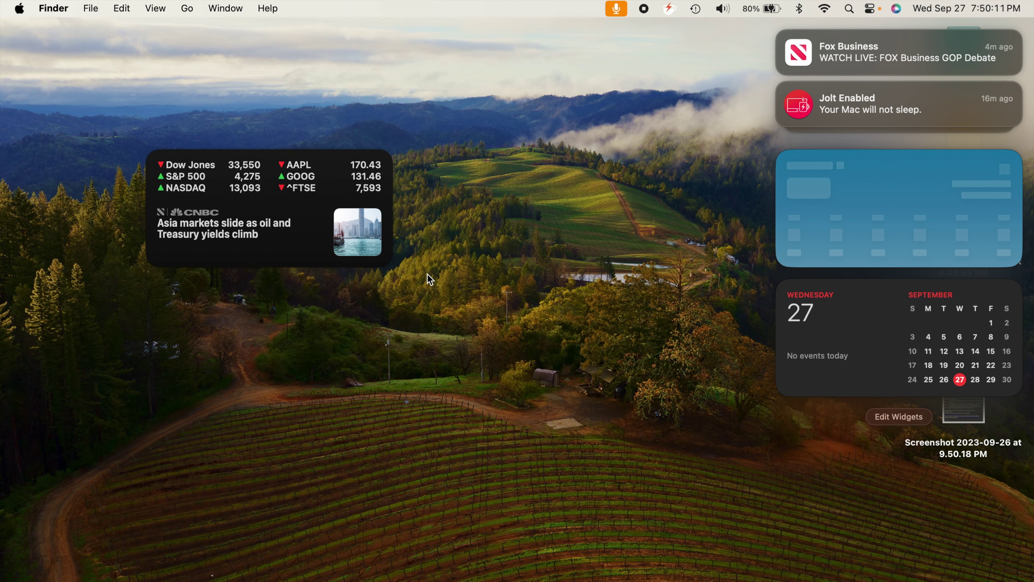
left_click_drag(335, 170, 196, 59)
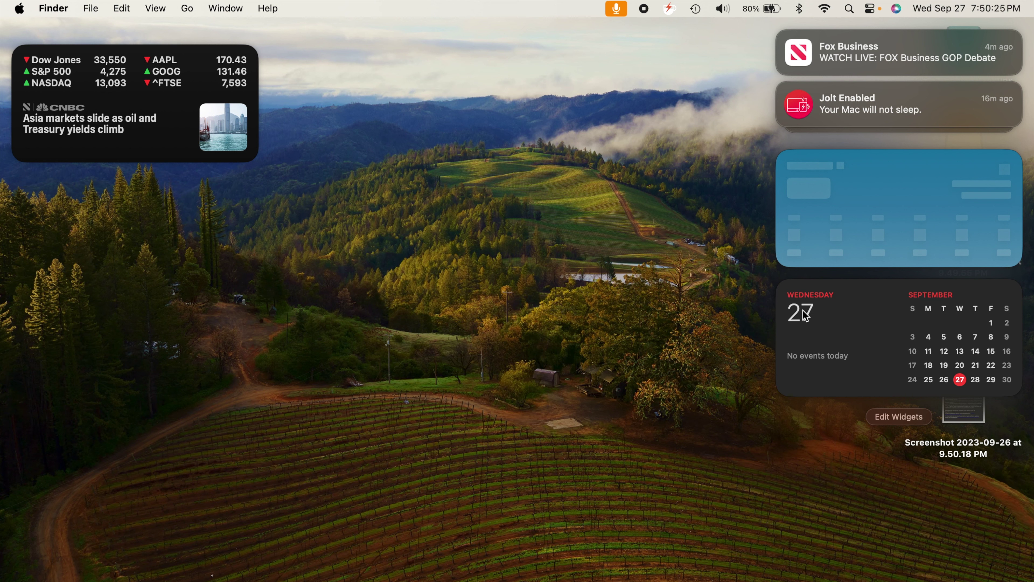
left_click_drag(804, 316, 453, 301)
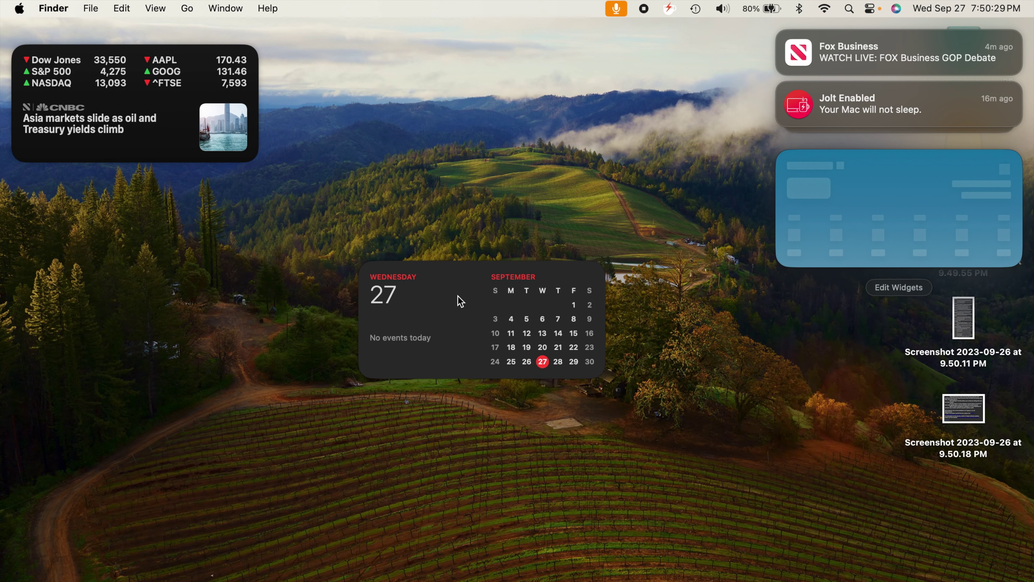
left_click_drag(461, 301, 116, 219)
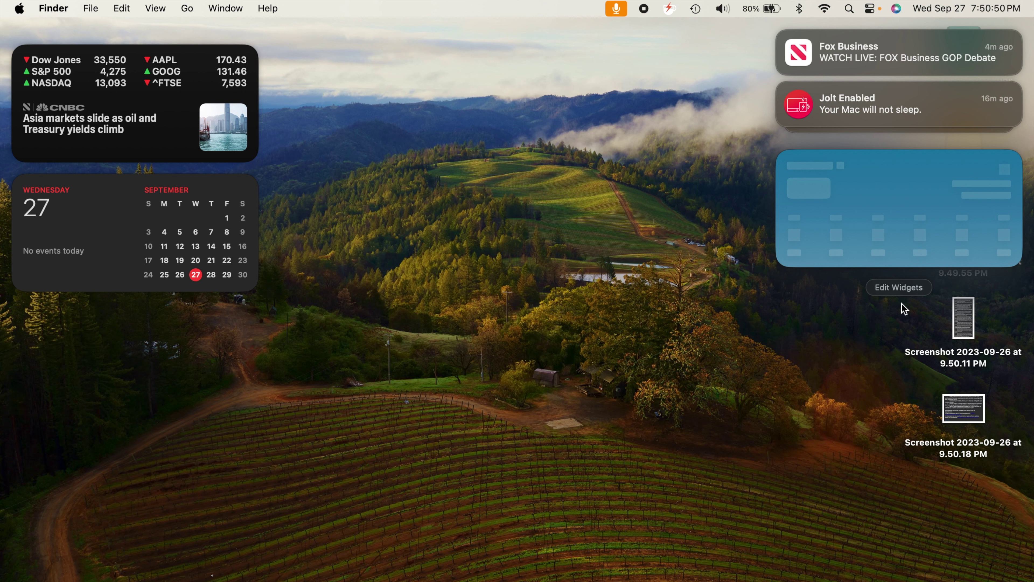
left_click(902, 288)
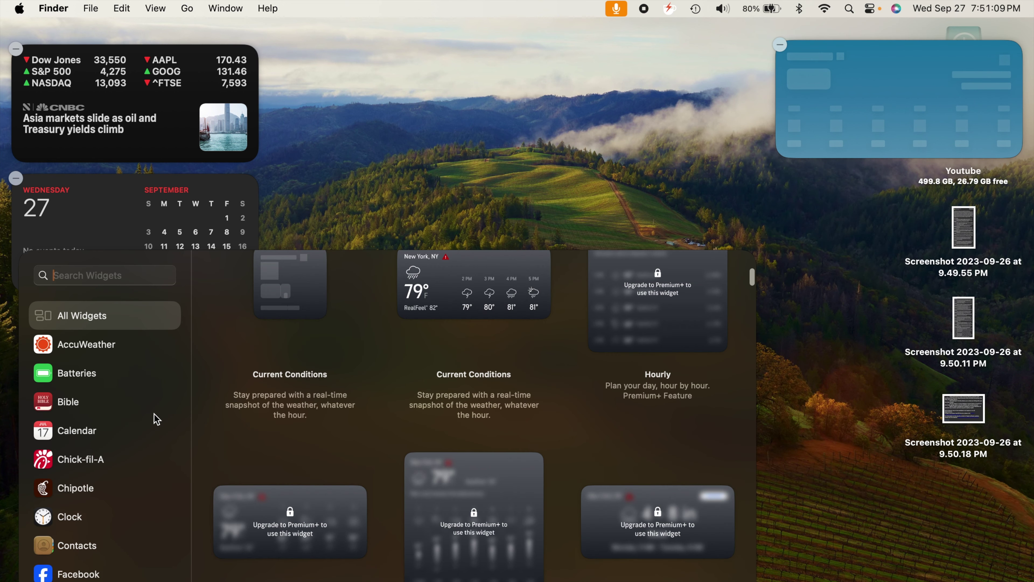
Pick MarketWatch in the widget gallery's app list to show its Top Stories and Watchlist widgets
scroll(156, 420, "down", 5)
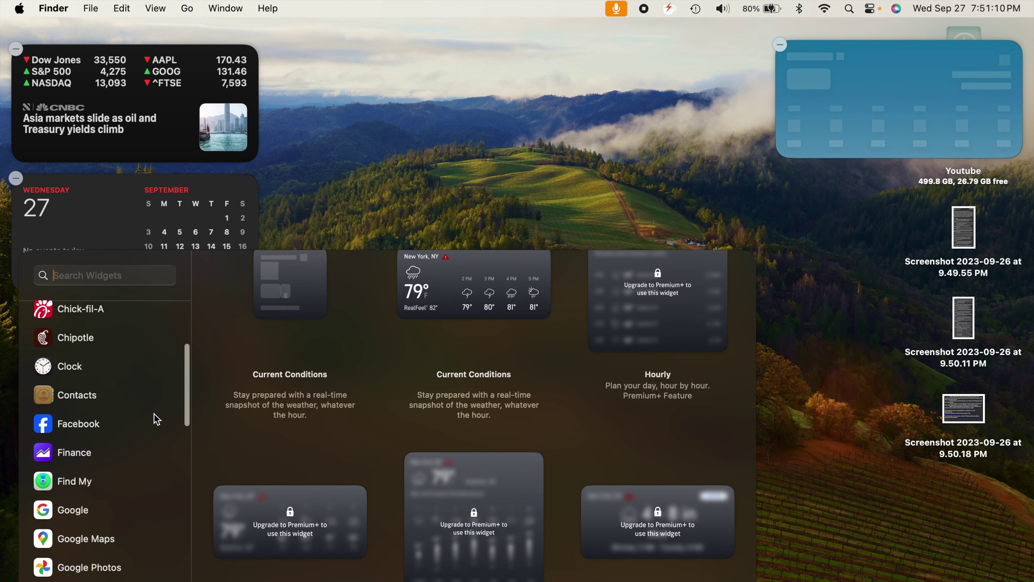
scroll(157, 420, "down", 8)
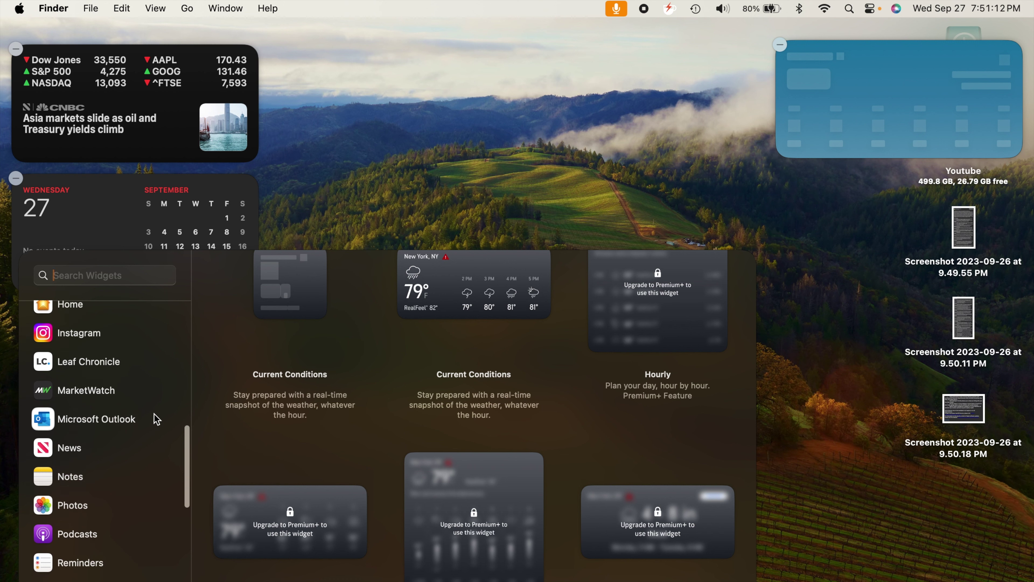
scroll(156, 420, "down", 4)
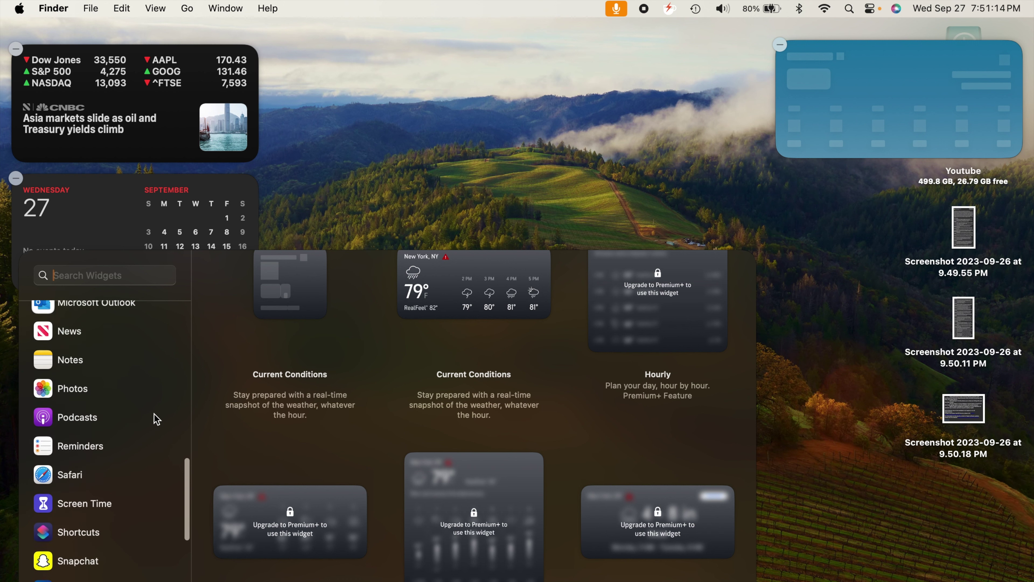
scroll(157, 419, "down", 2)
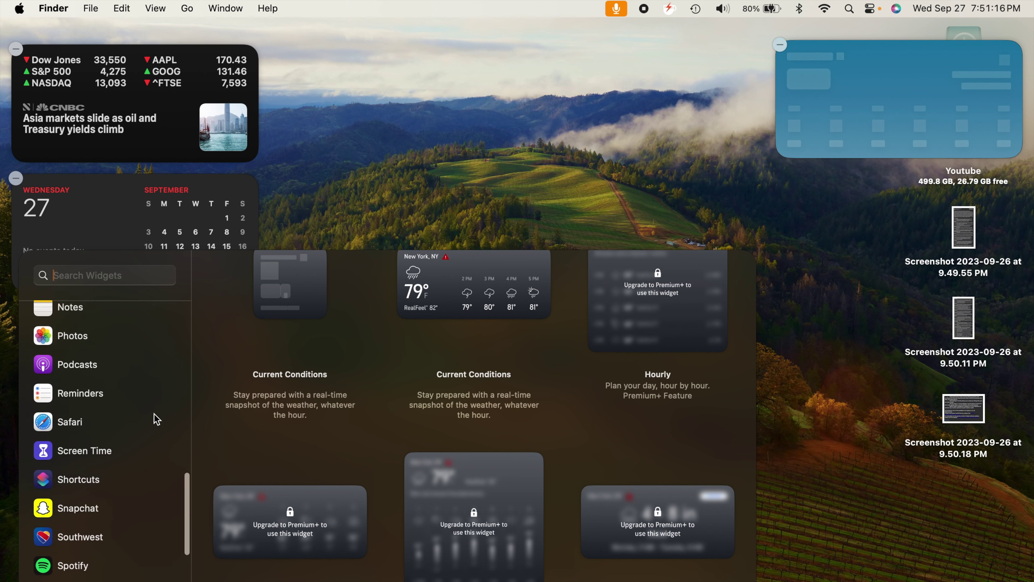
scroll(156, 420, "down", 3)
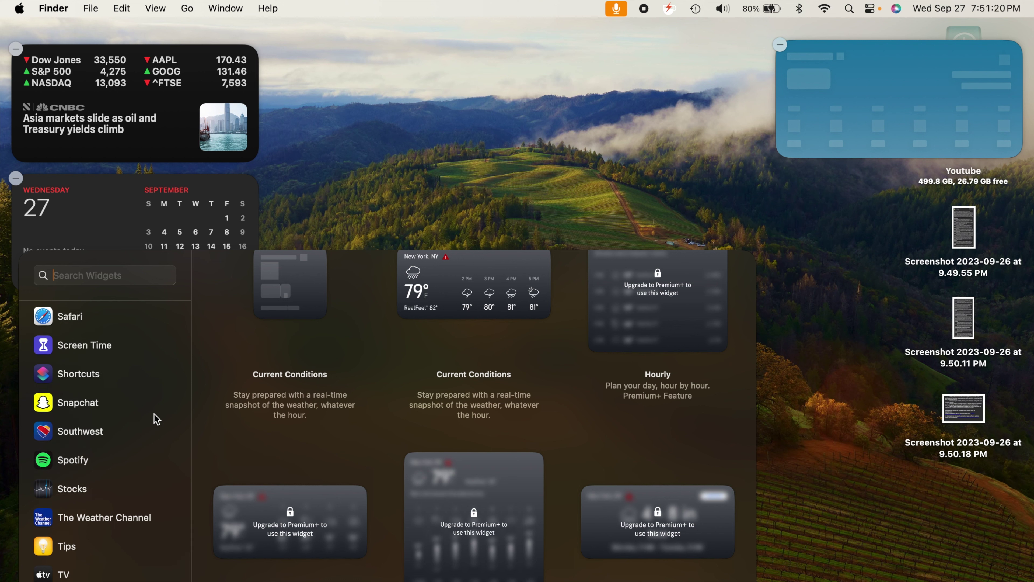
scroll(150, 452, "down", 2)
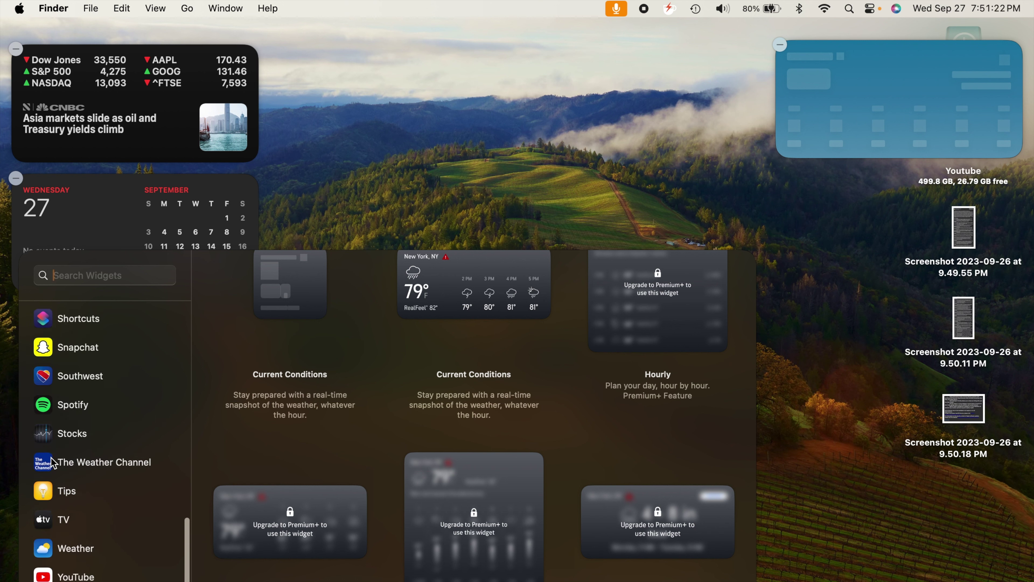
scroll(100, 420, "up", 1)
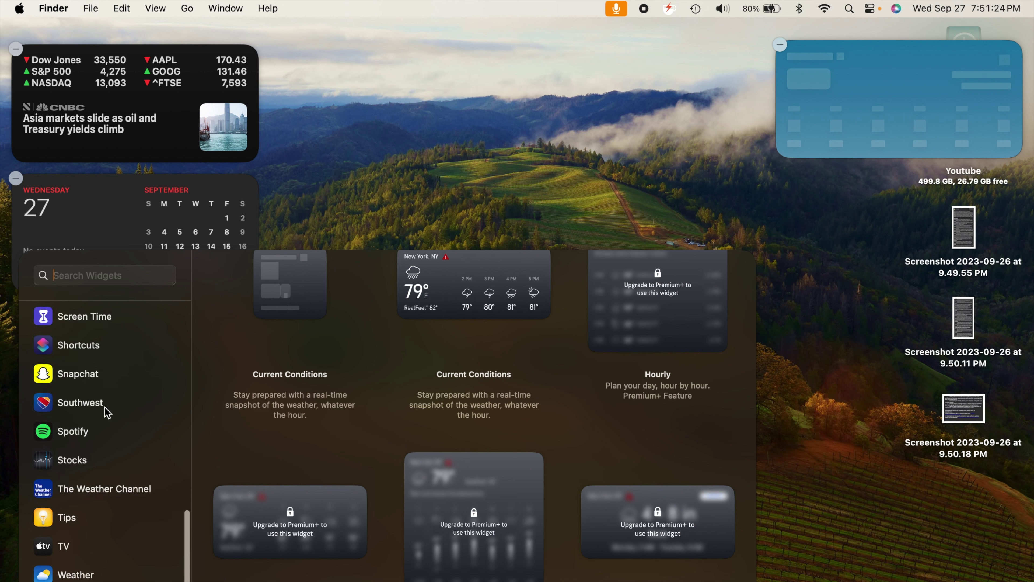
scroll(139, 406, "up", 2)
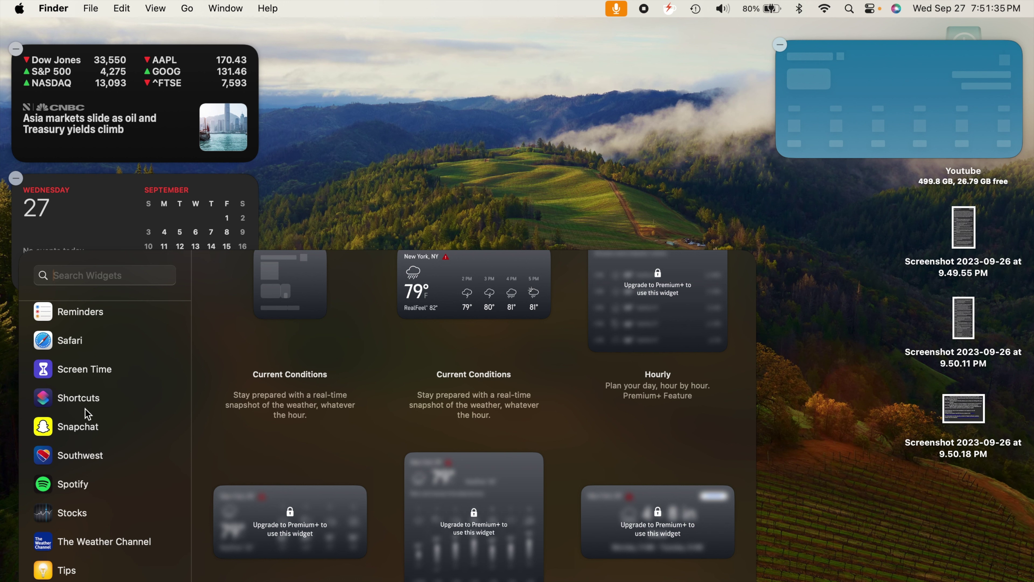
scroll(90, 439, "up", 5)
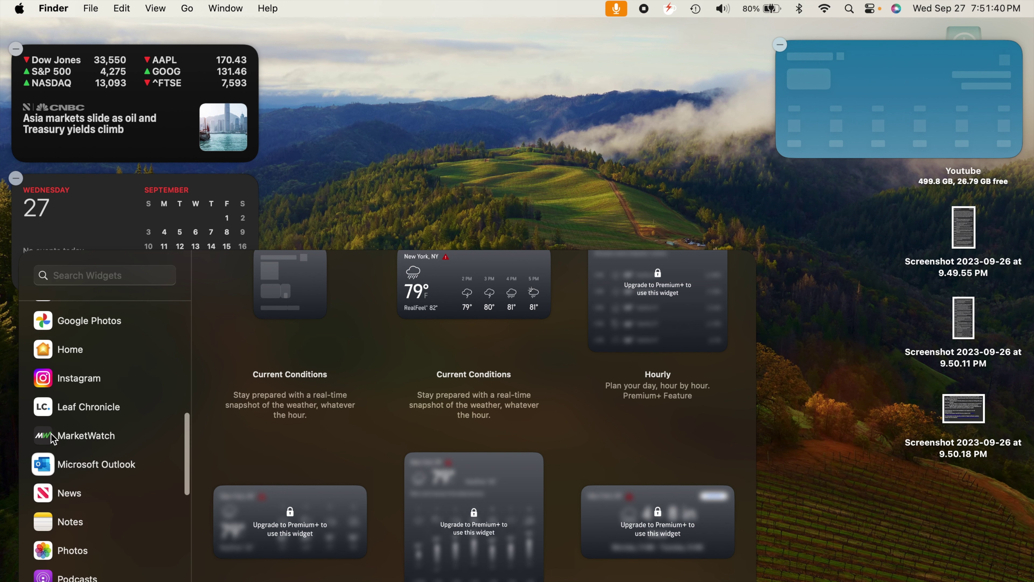
left_click(59, 439)
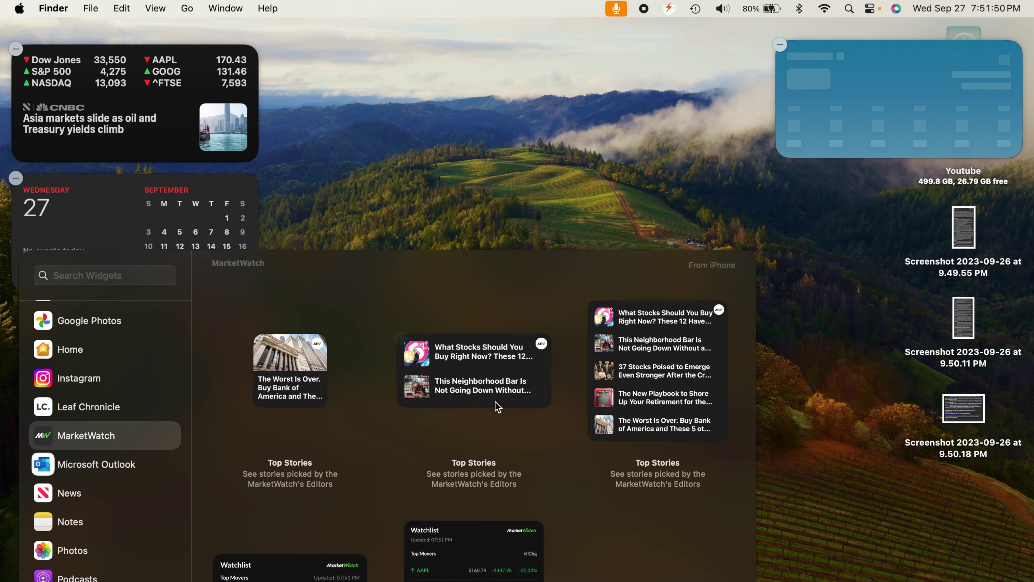
Add the small MarketWatch Watchlist widget beside the stocks widget, finish editing, and launch Safari
scroll(353, 418, "down", 5)
mouse_move(300, 450)
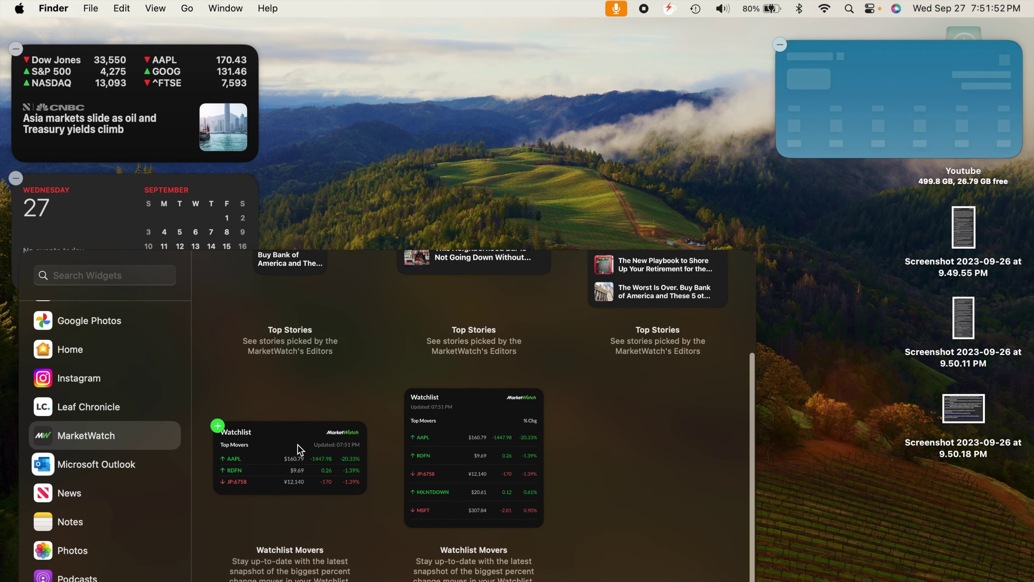
left_click_drag(290, 446, 418, 100)
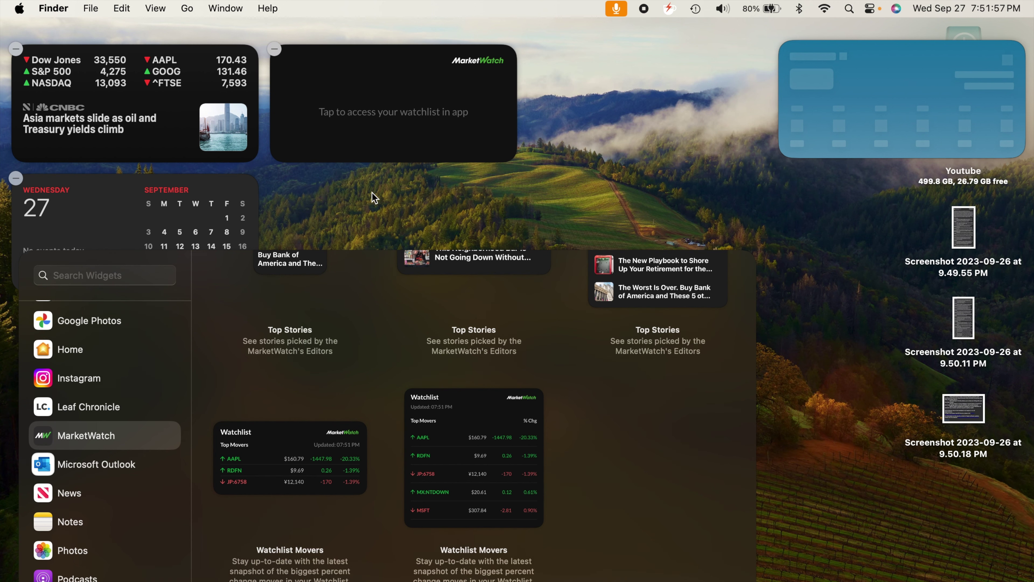
left_click(383, 101)
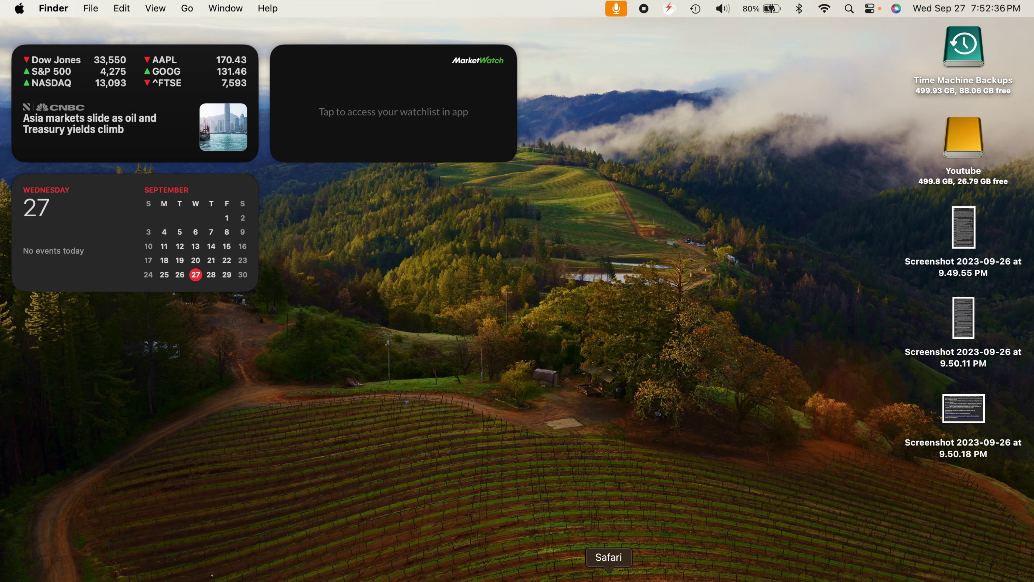
left_click(609, 575)
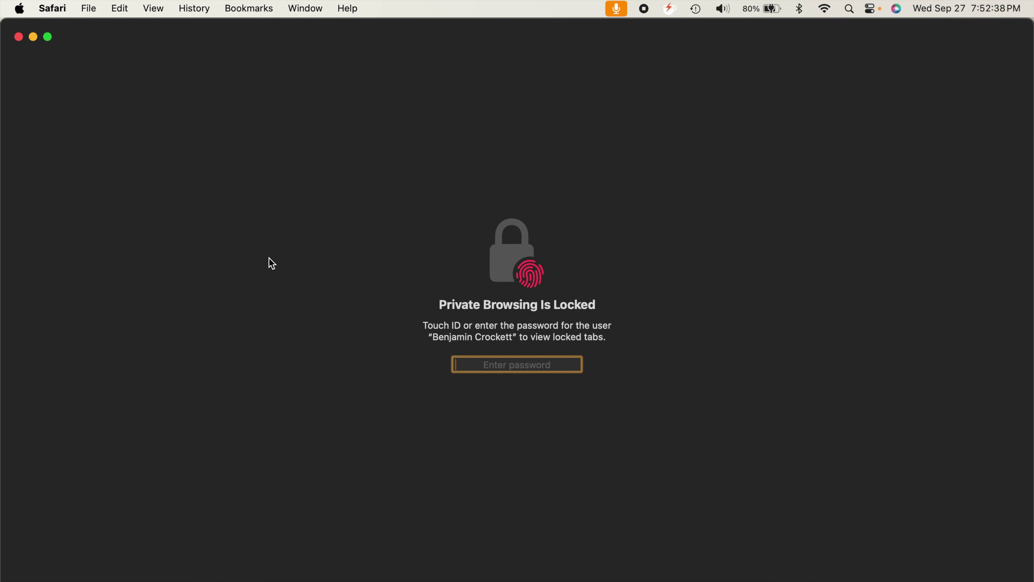
Bring Safari forward and unlock the private window showing apple.com's macOS Sonoma compatible-devices page
left_click(272, 264)
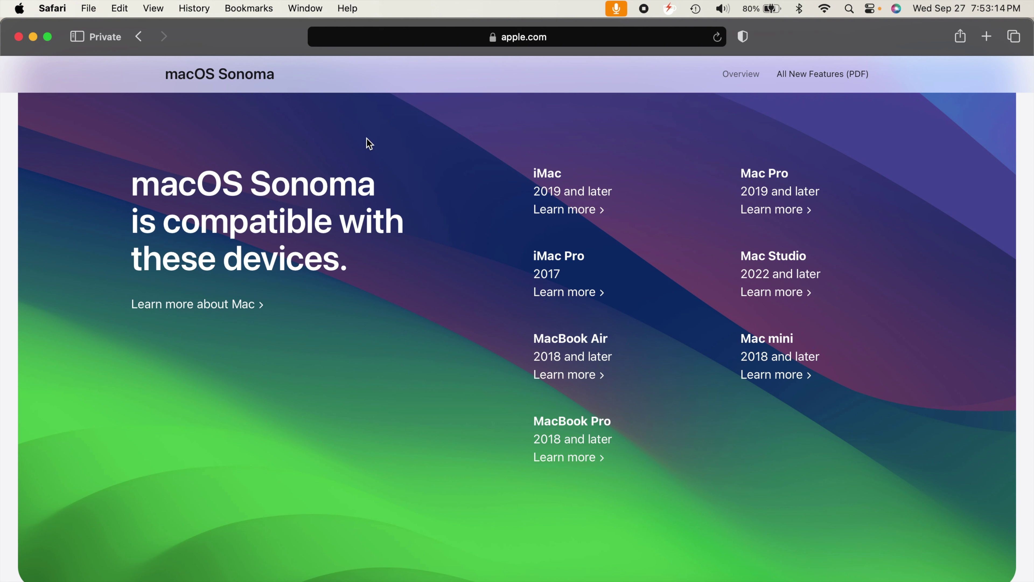
left_click(54, 9)
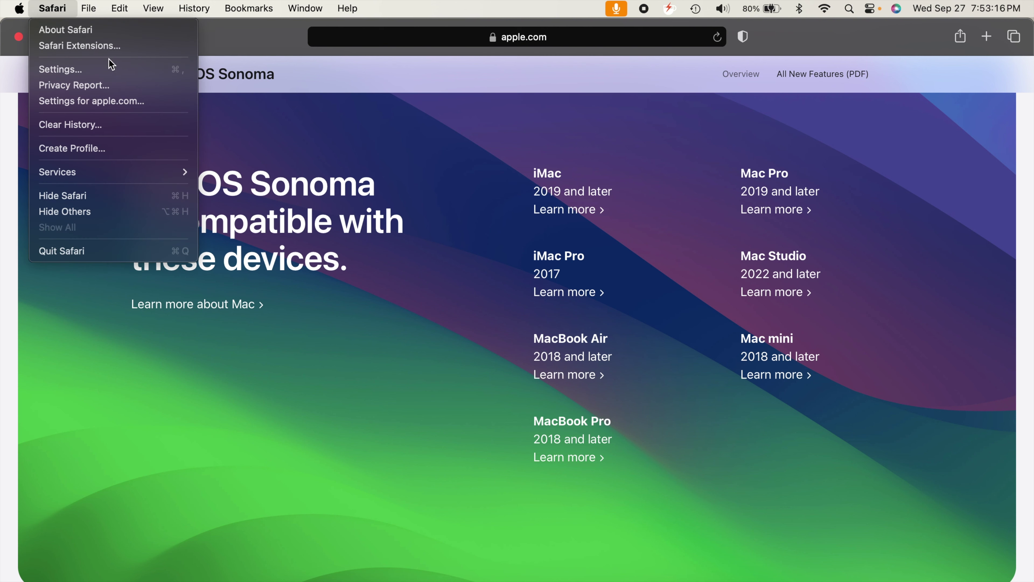
Review Safari's Privacy and Advanced settings: tracking prevention, IP hiding, and Touch ID for locked tabs
left_click(123, 69)
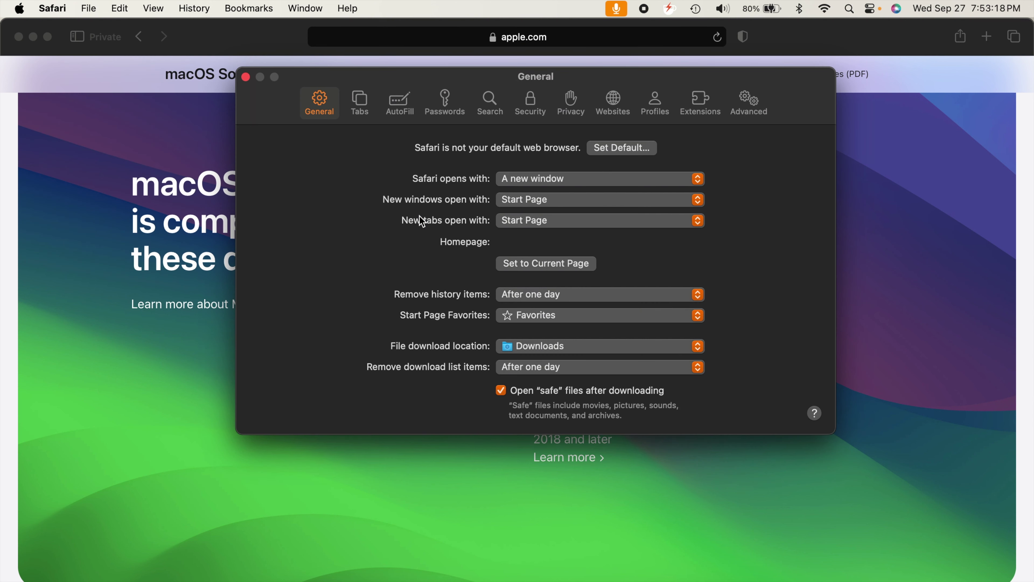
left_click(654, 101)
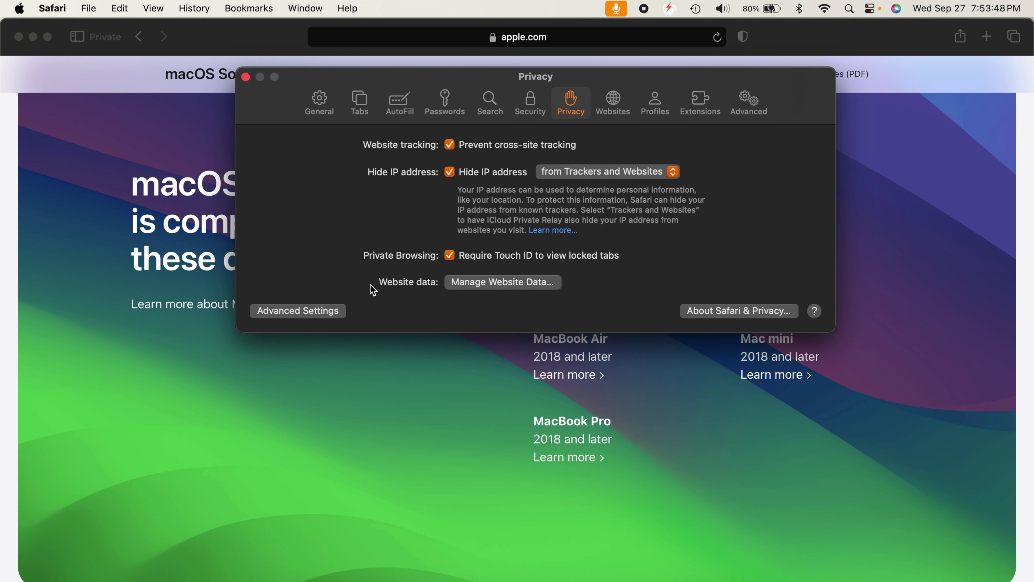
left_click(300, 310)
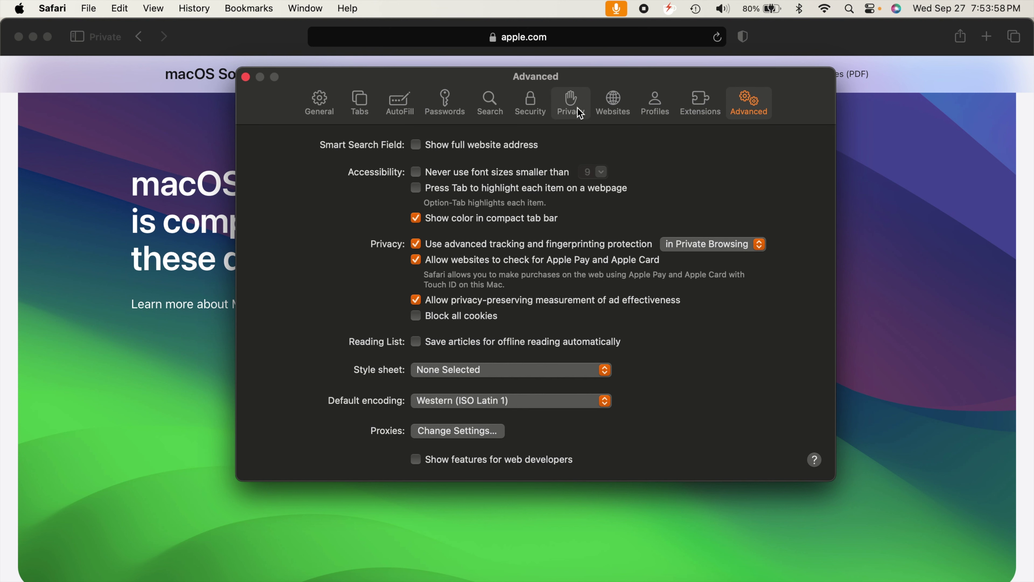
left_click(571, 102)
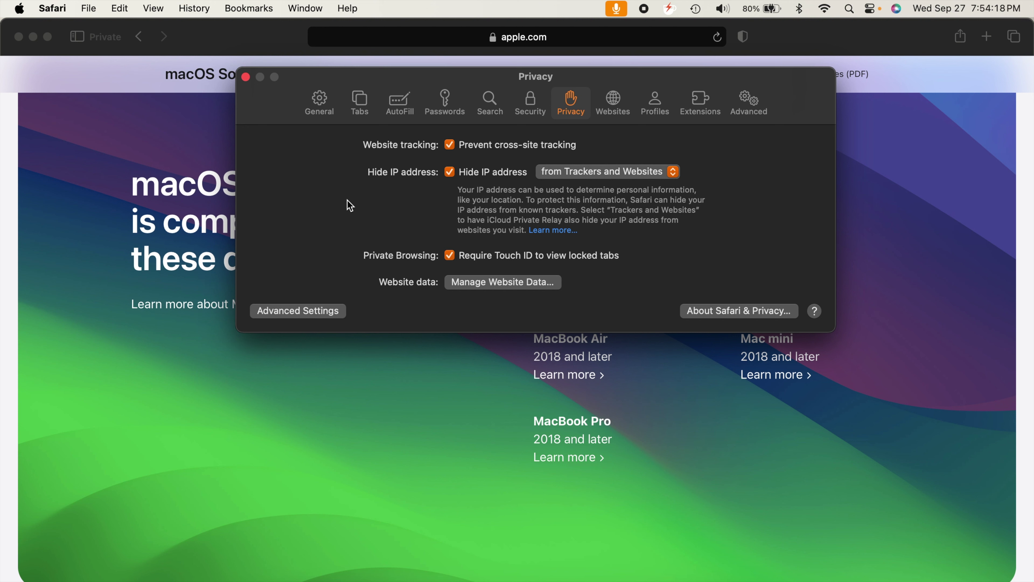
Close Safari's Settings window to get back to the Sonoma compatibility page
left_click(246, 78)
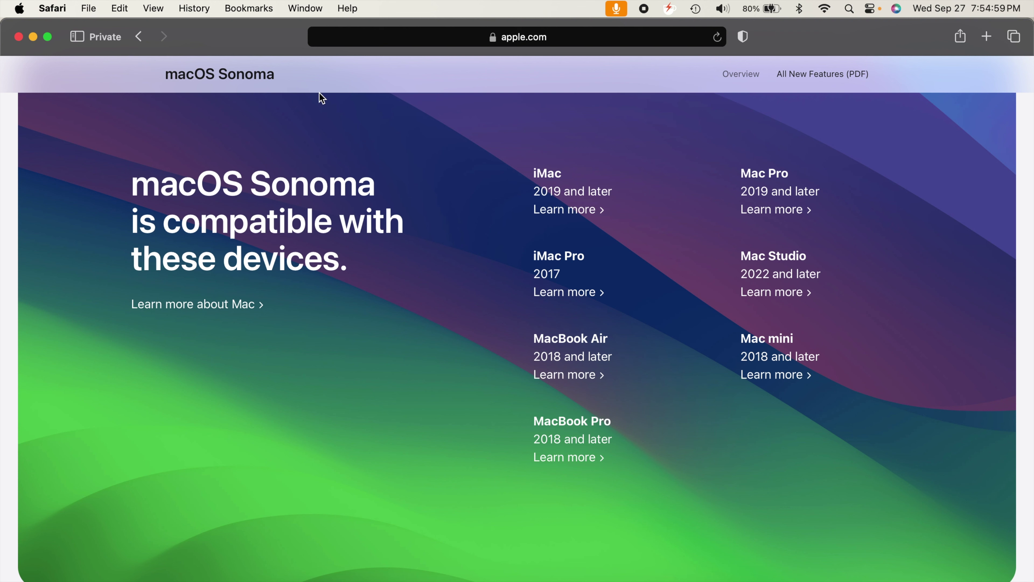
left_click(93, 8)
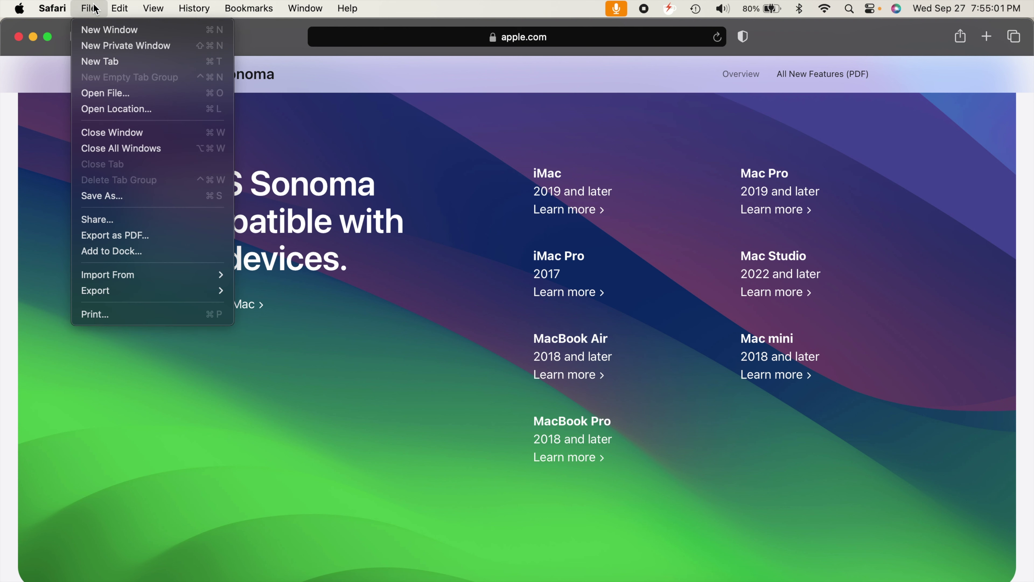
Add the Sonoma page to the Dock as the web app 'macOS Sonoma - Apple'
left_click(194, 253)
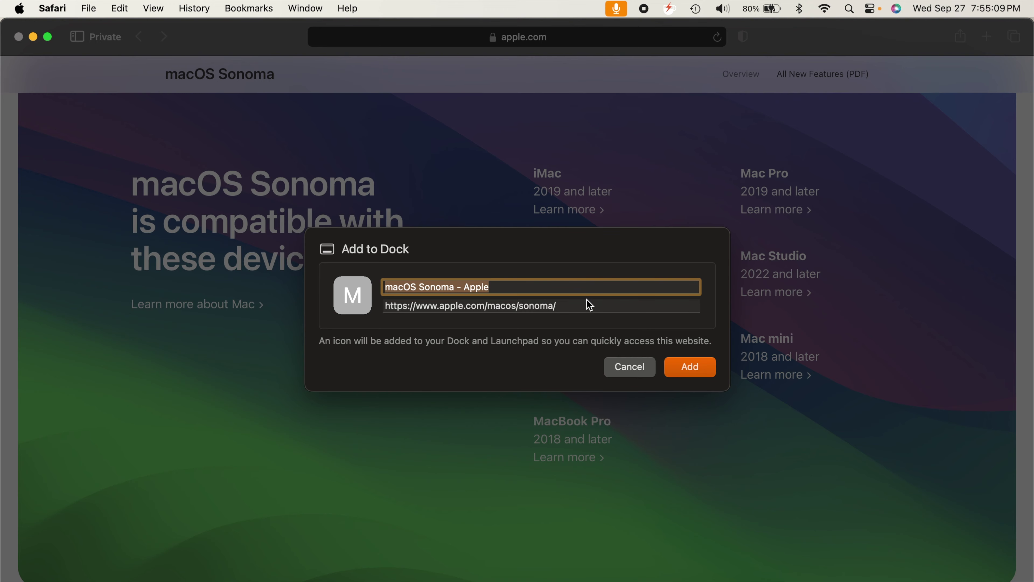
left_click(690, 367)
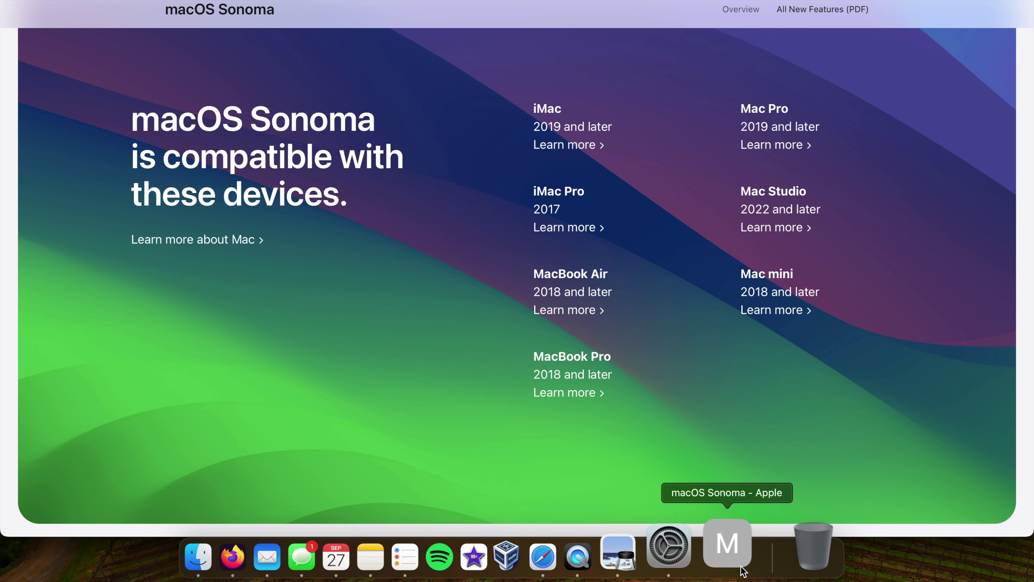
Launch the new macOS Sonoma web app, scroll its page, and close its window
left_click(737, 549)
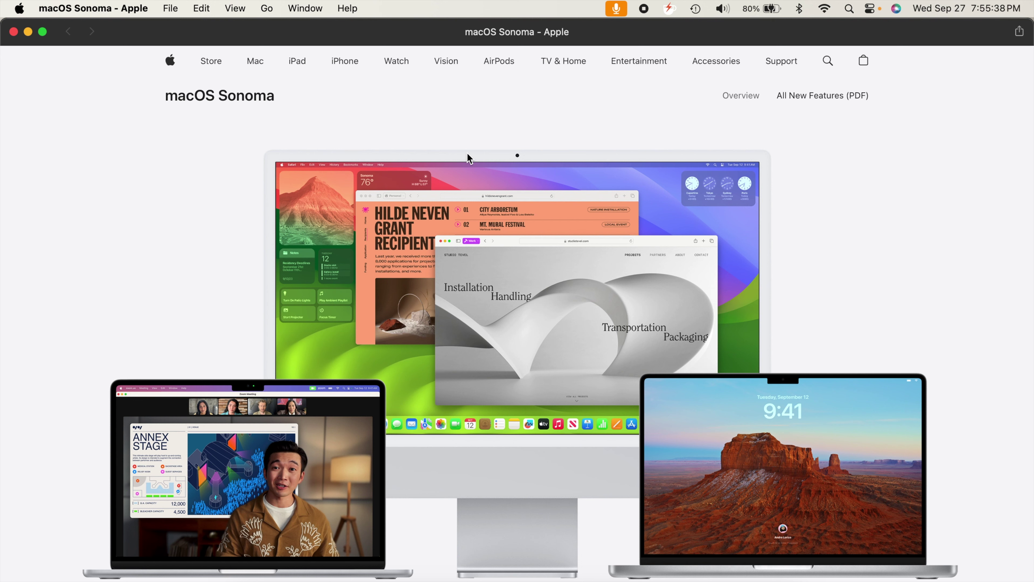
scroll(406, 361, "down", 10)
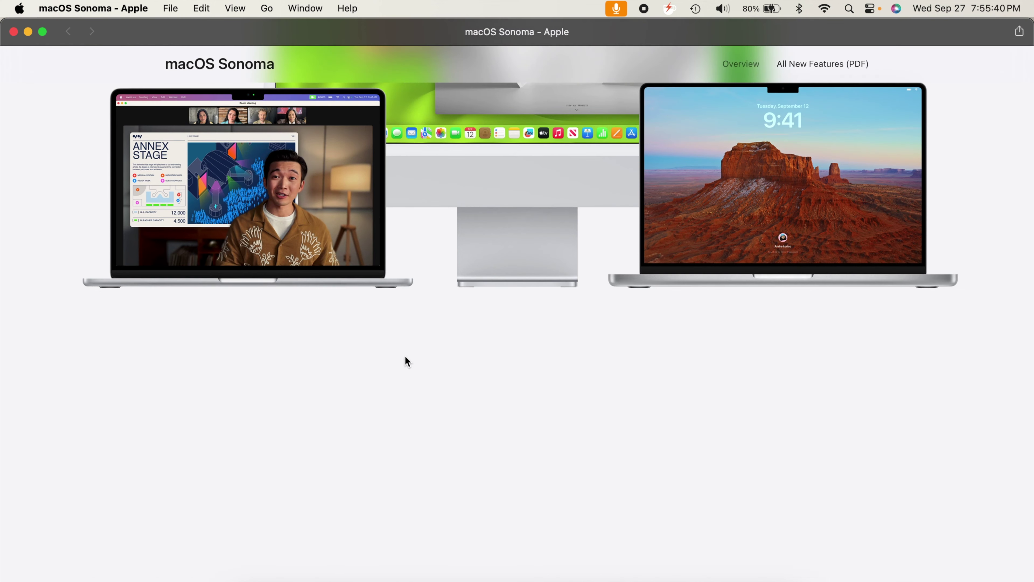
scroll(405, 356, "down", 20)
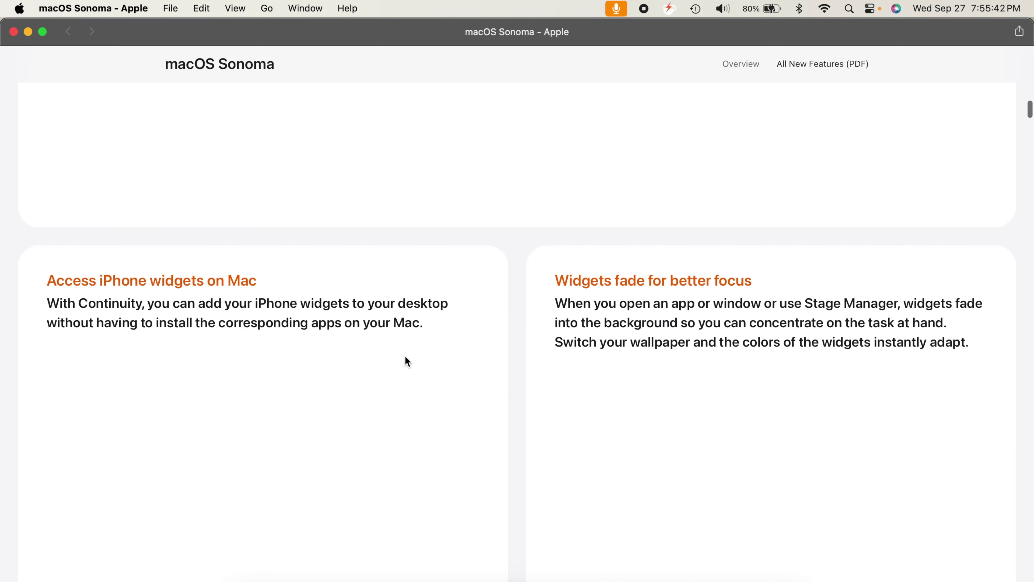
left_click(13, 31)
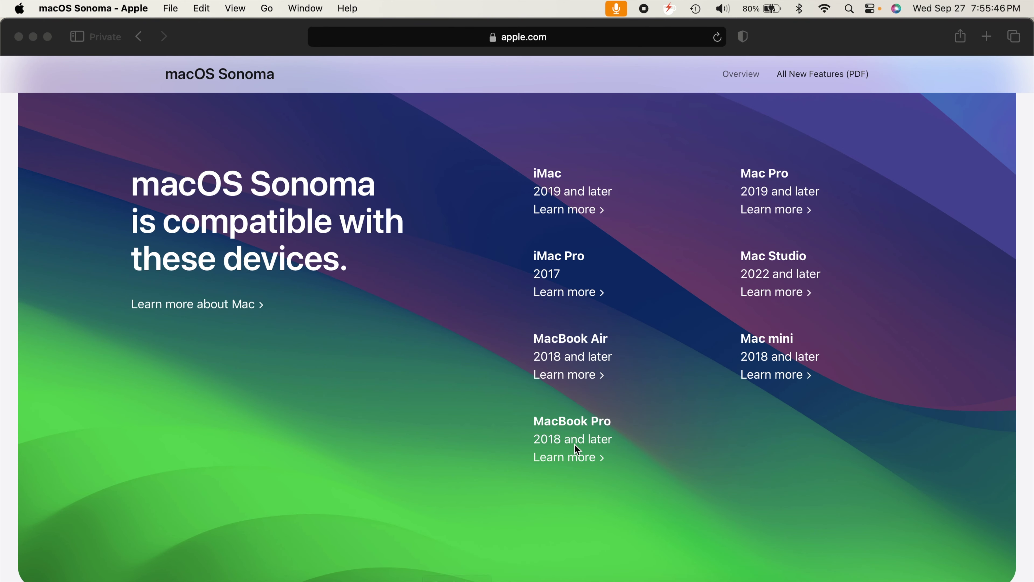
Quit the macOS Sonoma web app from its Dock icon's menu
left_click_drag(727, 571, 716, 388)
right_click(728, 573)
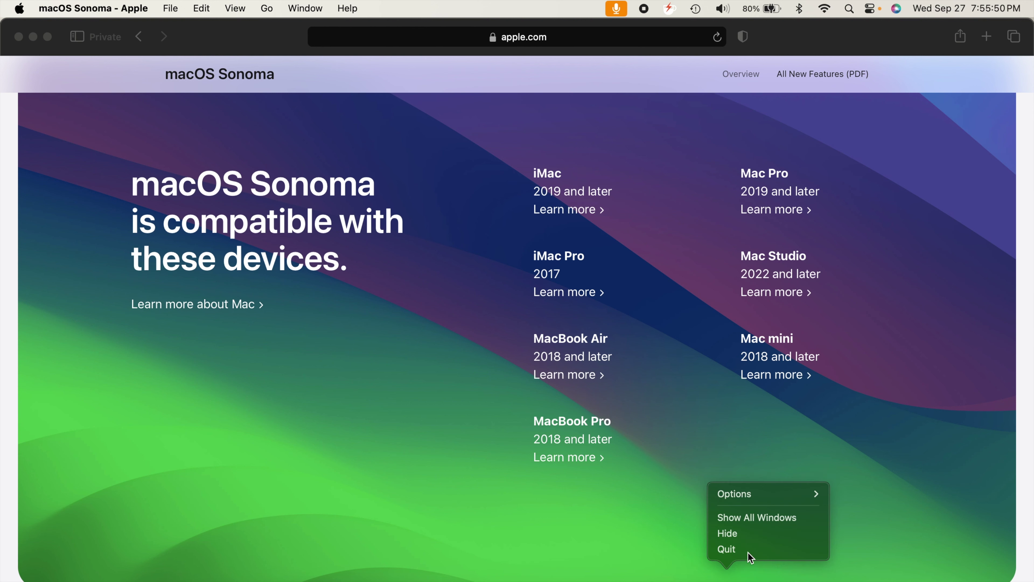
left_click(751, 557)
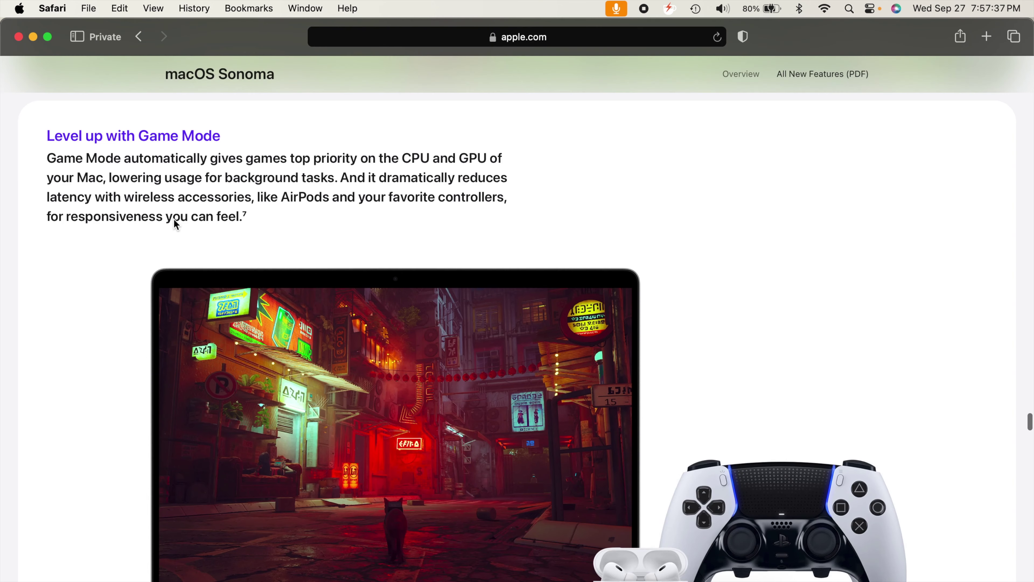
Scroll the Sonoma page through the Game Mode section down to Sensitive Content Warning
scroll(176, 221, "up", 2)
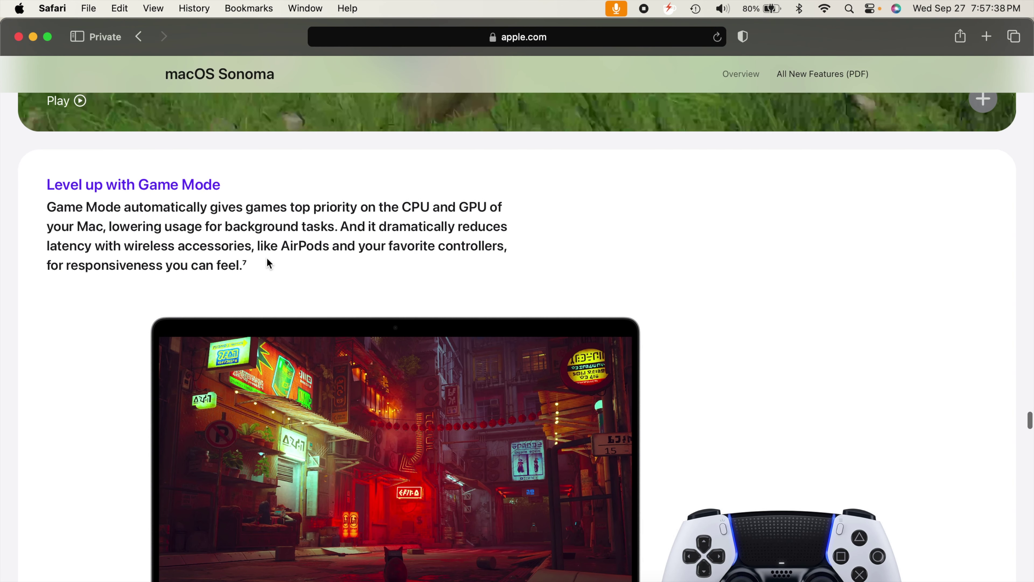
scroll(269, 263, "down", 2)
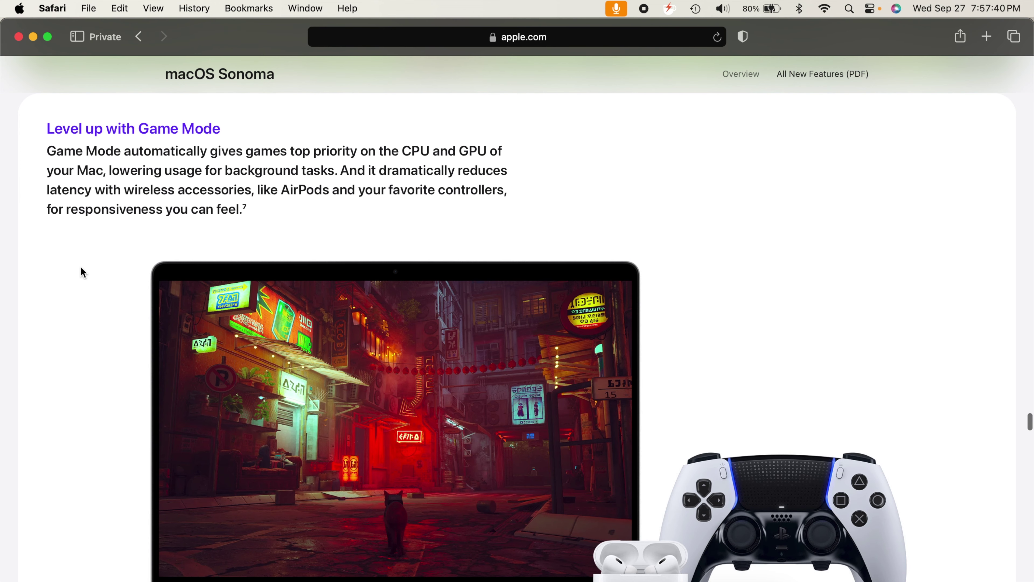
scroll(83, 273, "down", 2)
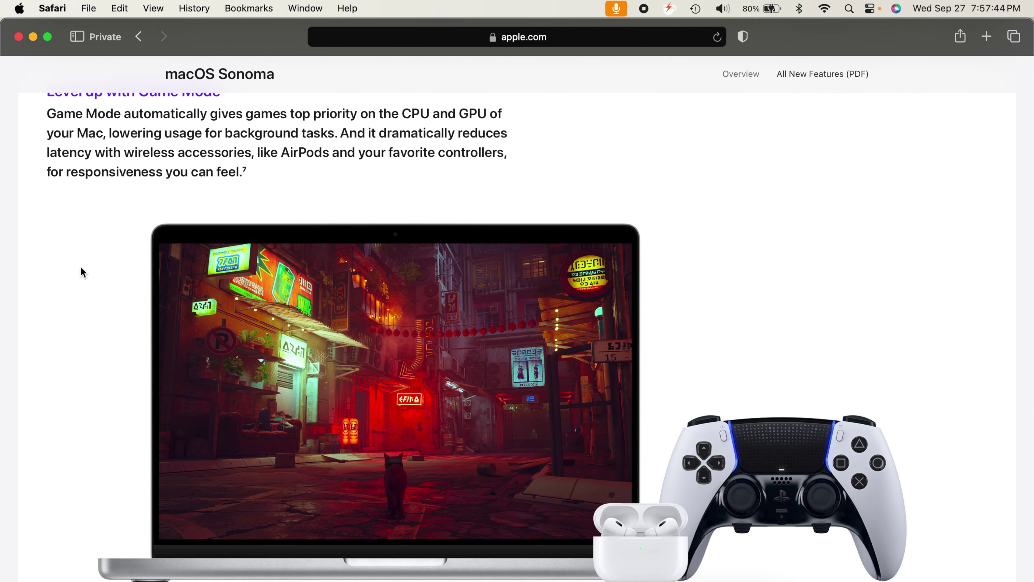
scroll(86, 265, "up", 1)
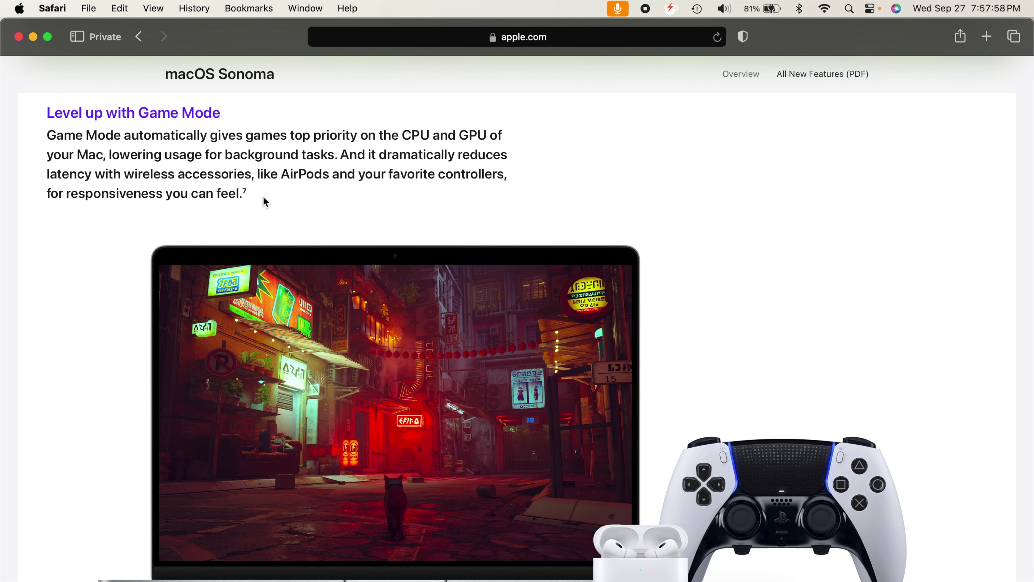
scroll(264, 202, "down", 3)
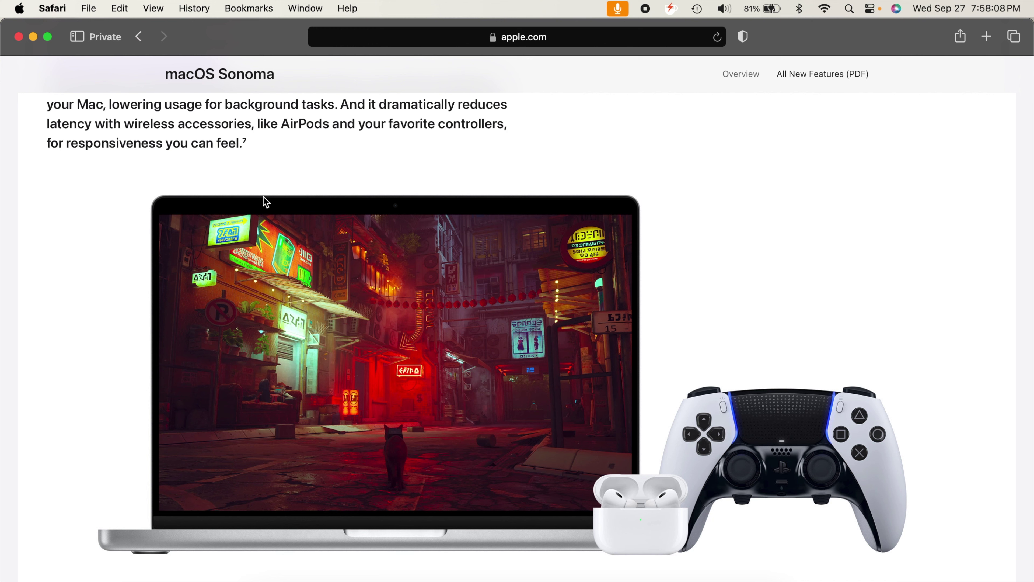
scroll(263, 196, "up", 3)
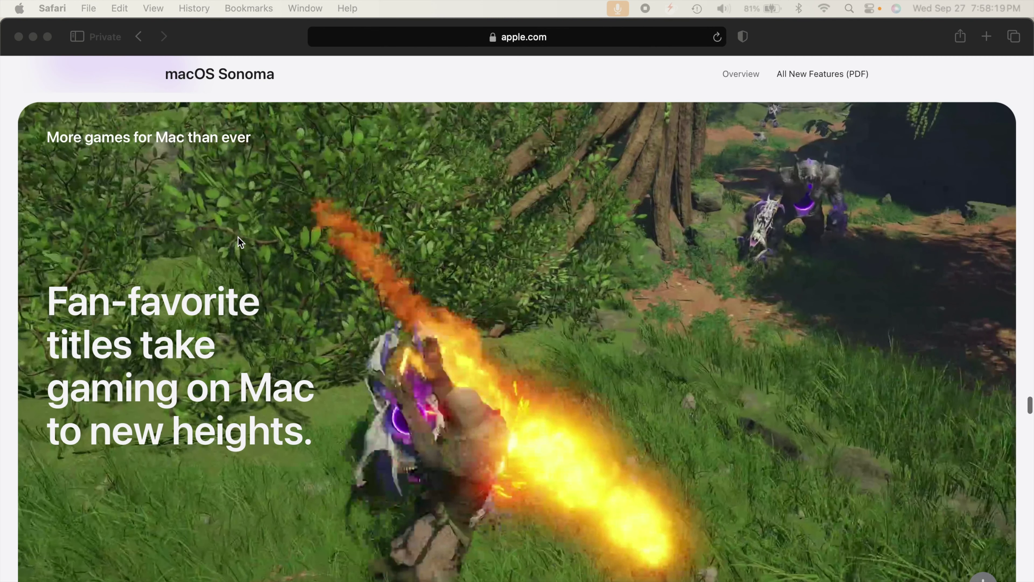
scroll(238, 237, "down", 15)
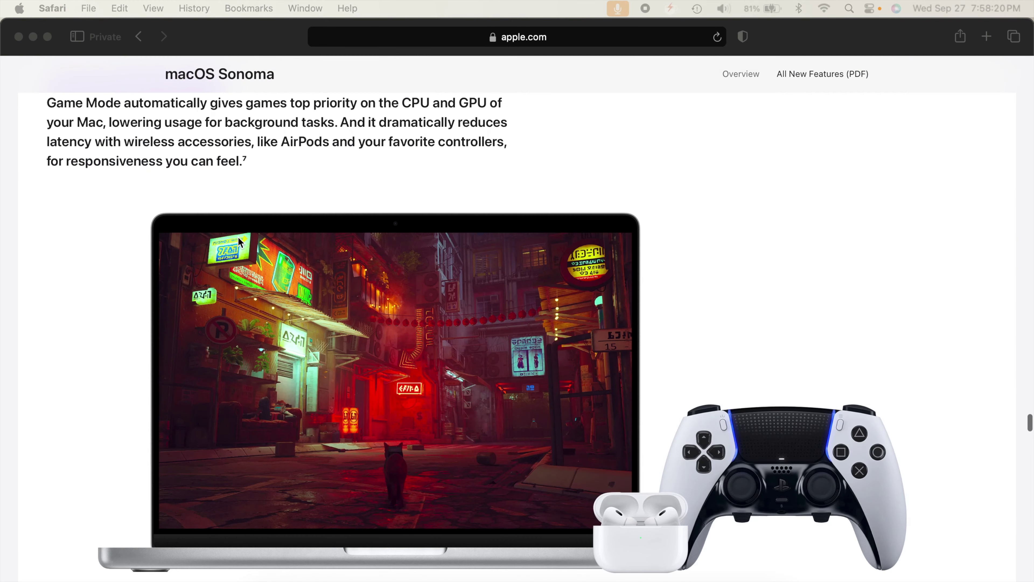
scroll(238, 237, "down", 12)
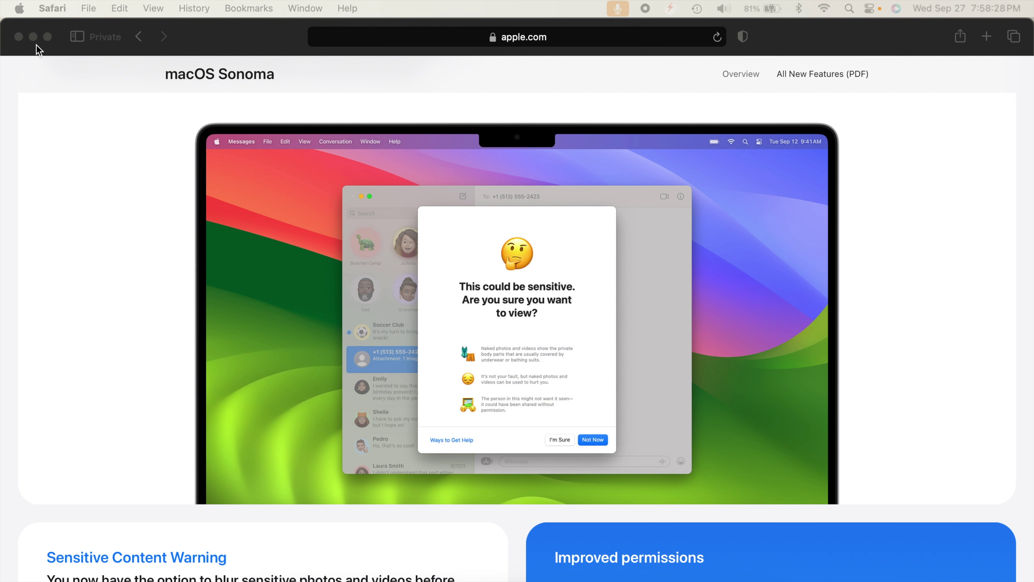
left_click(33, 37)
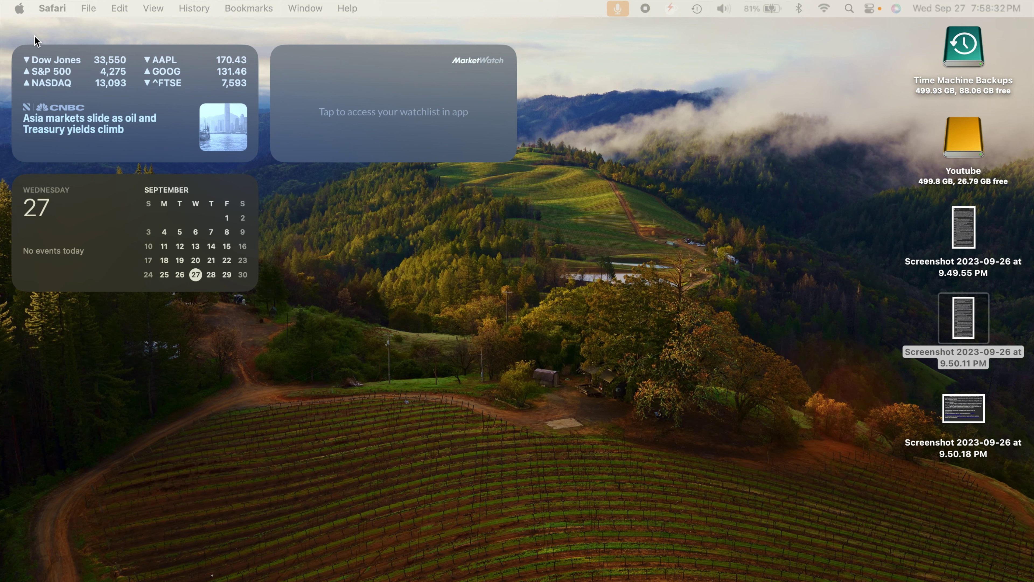
Bring up the desktop and open Sensitive Content Warning under Privacy & Security
left_click(413, 421)
left_click(478, 299)
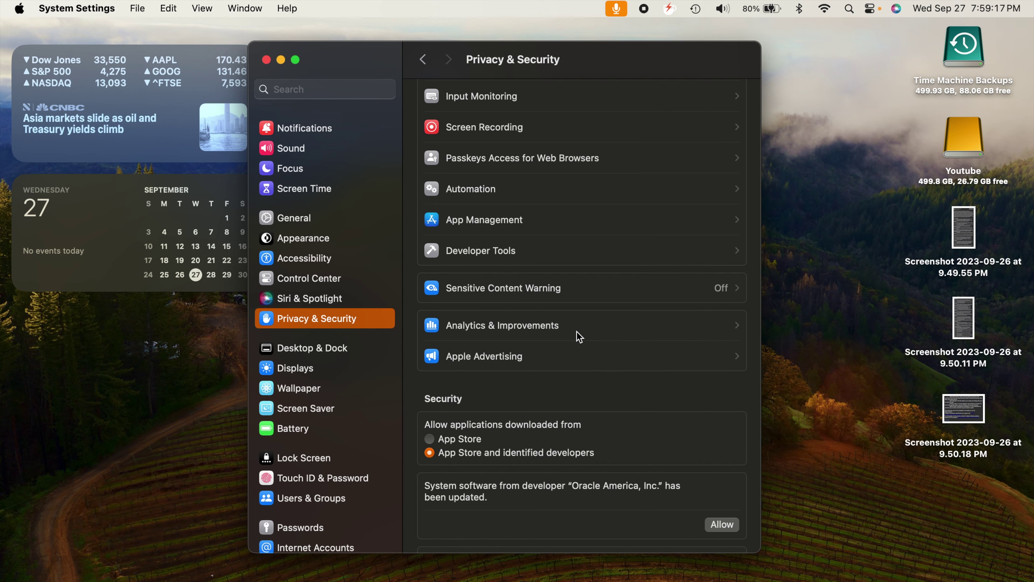
scroll(575, 337, "up", 3)
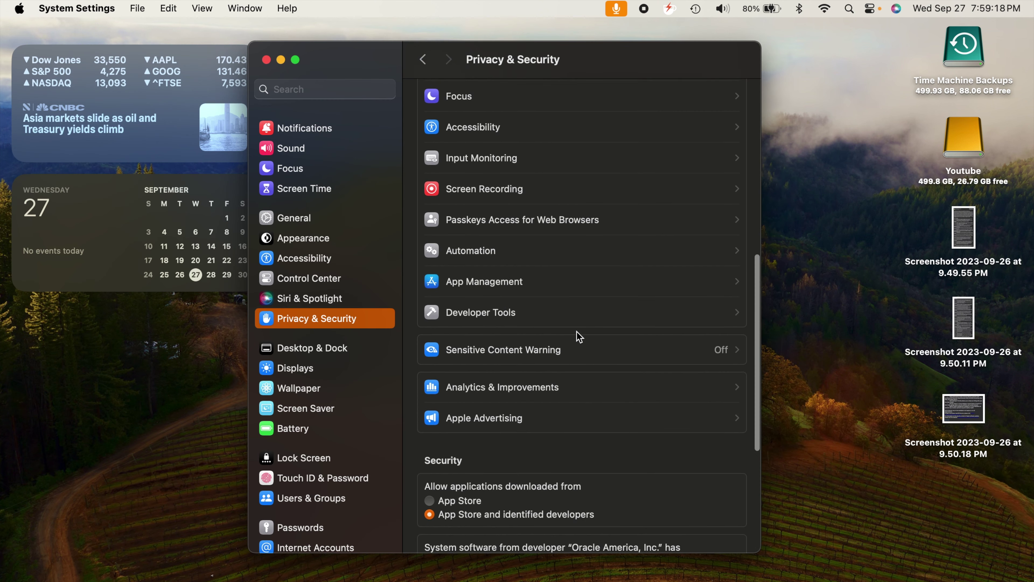
left_click(612, 377)
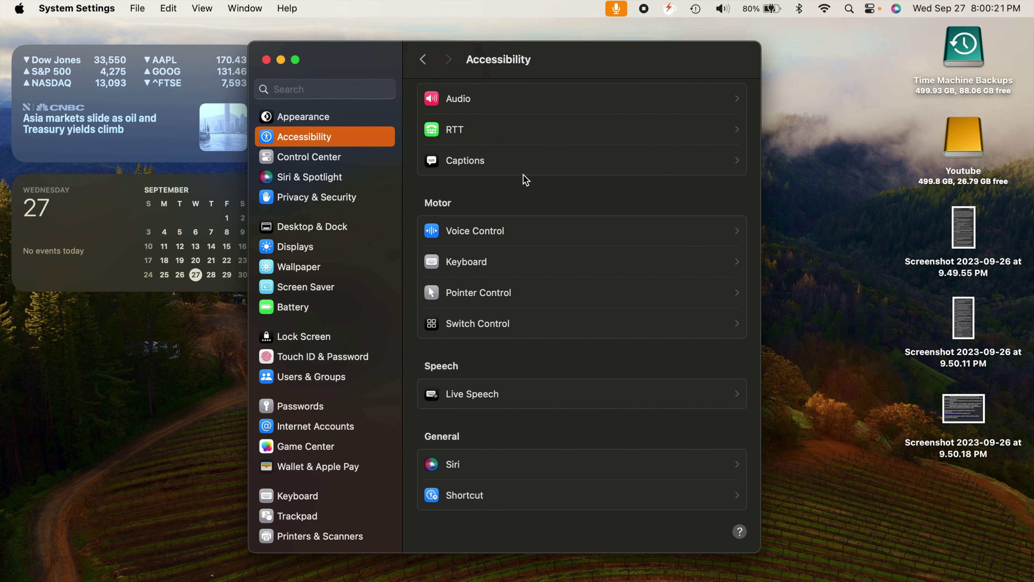
left_click(507, 396)
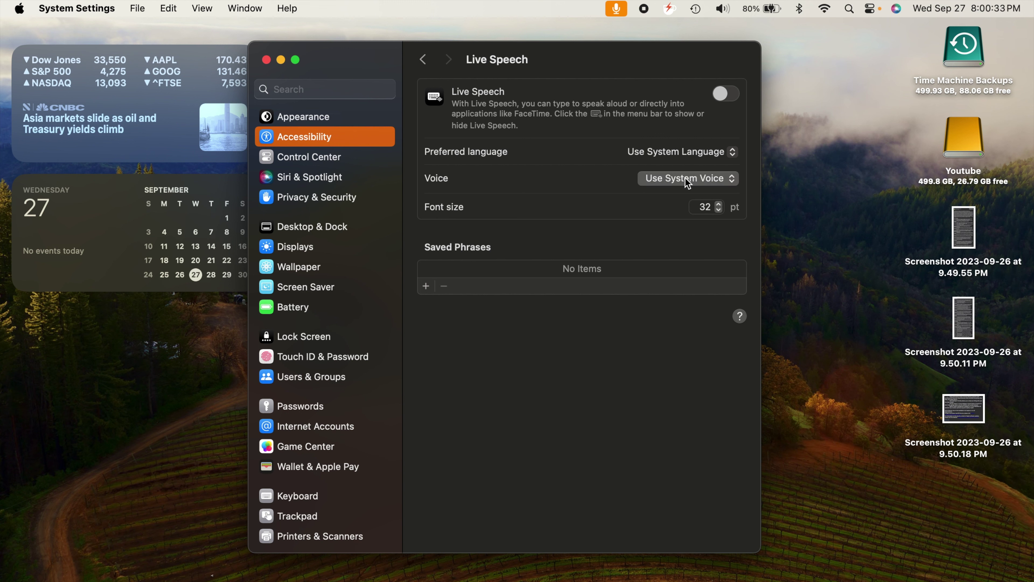
left_click(732, 180)
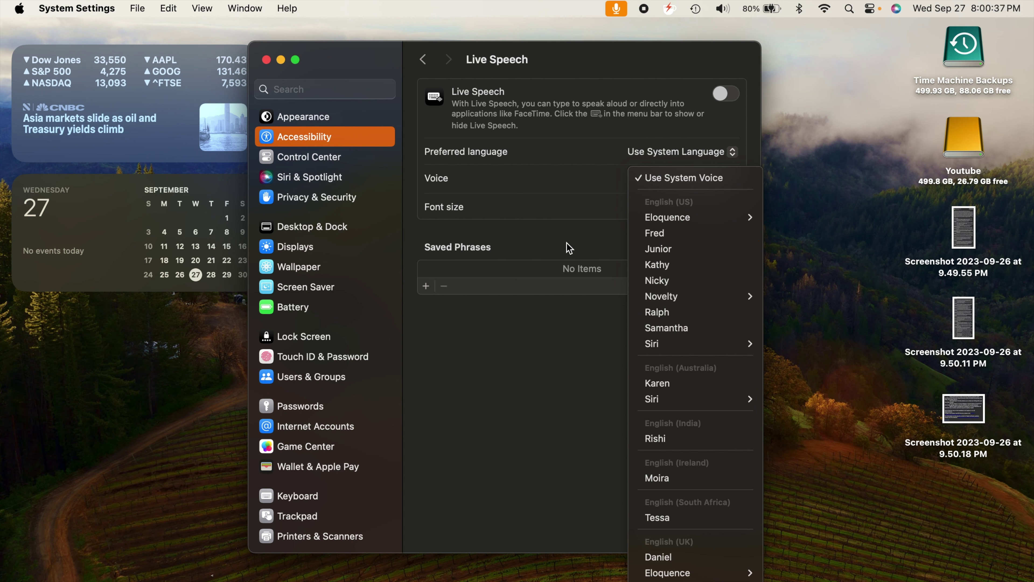
scroll(666, 482, "down", 2)
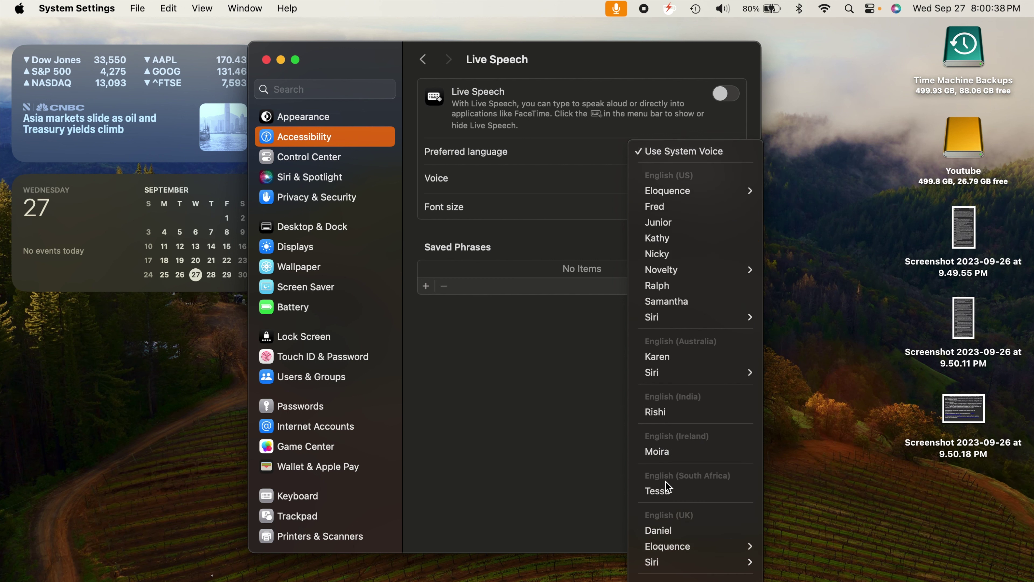
left_click(534, 427)
left_click(687, 155)
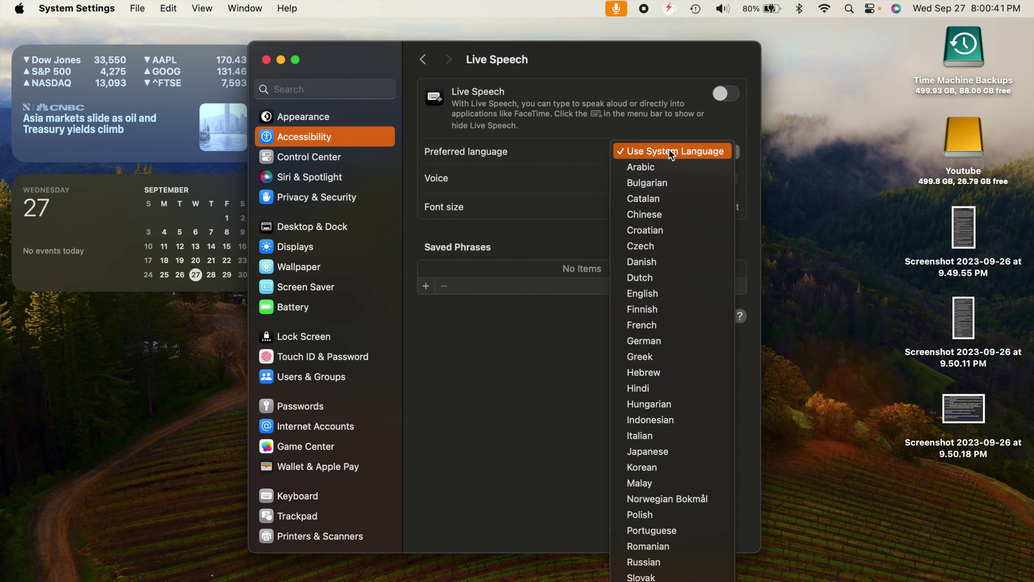
left_click(554, 388)
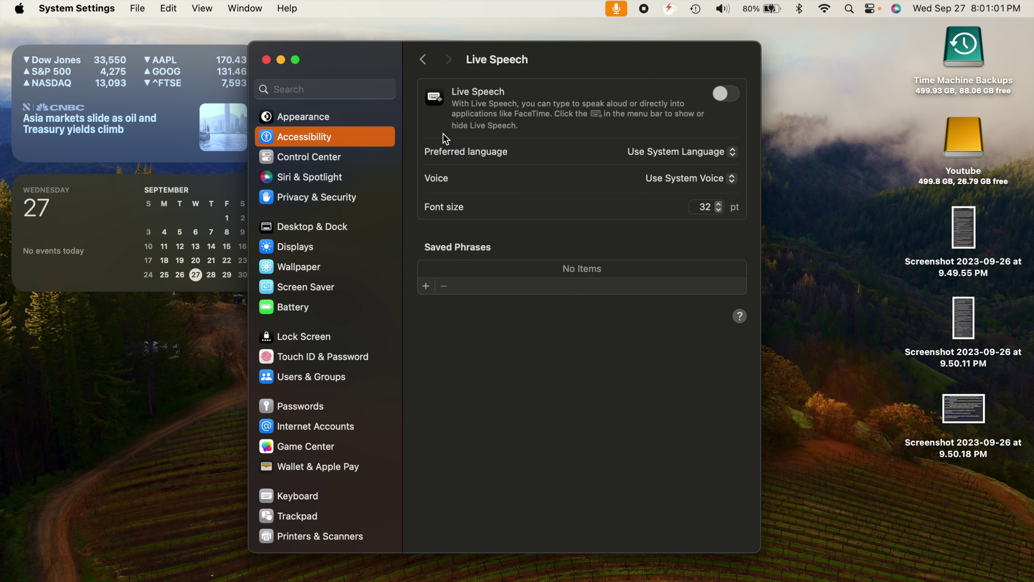
left_click(422, 60)
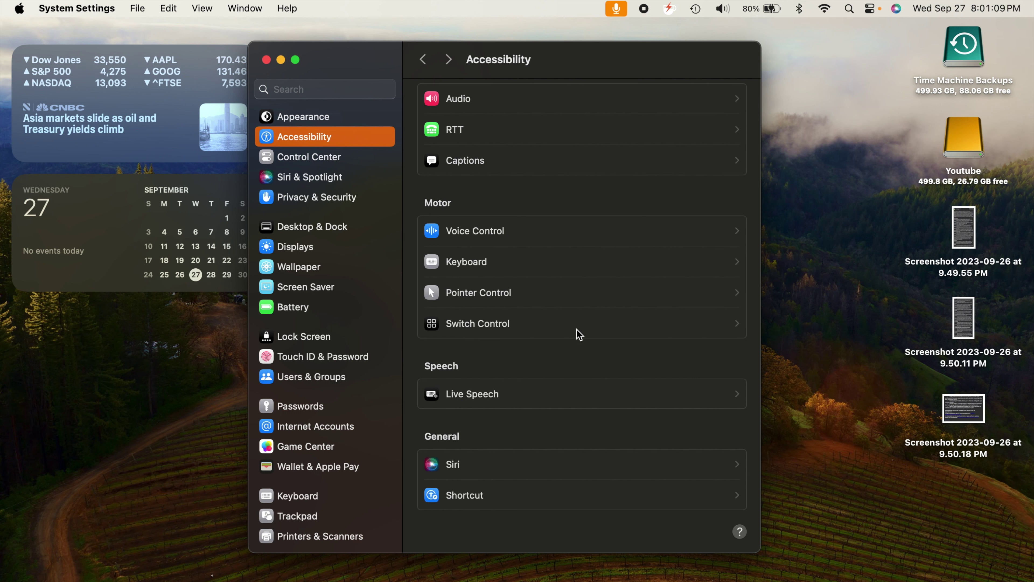
Scroll back up through the list of Accessibility categories
scroll(540, 373, "up", 5)
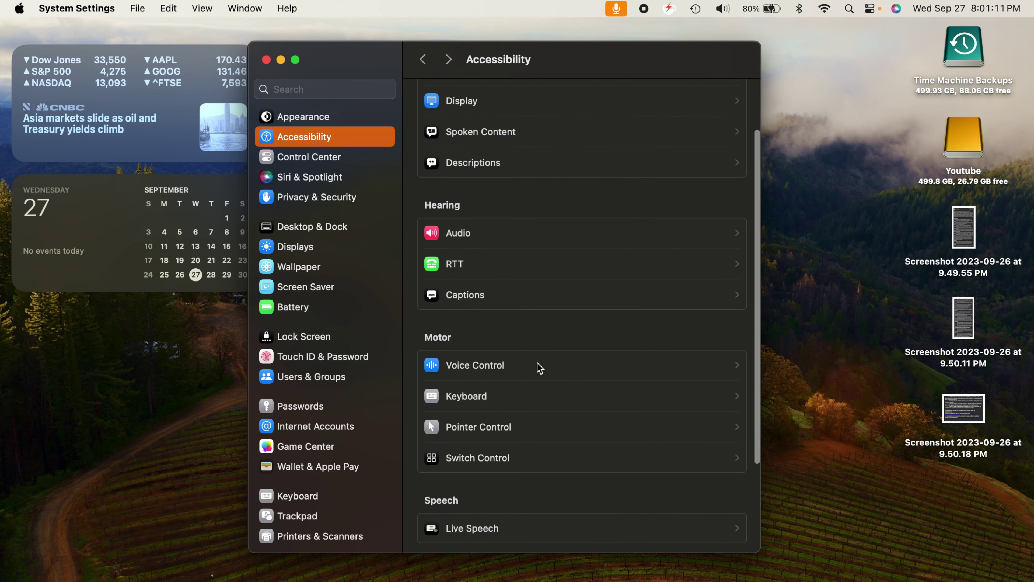
scroll(540, 367, "up", 1)
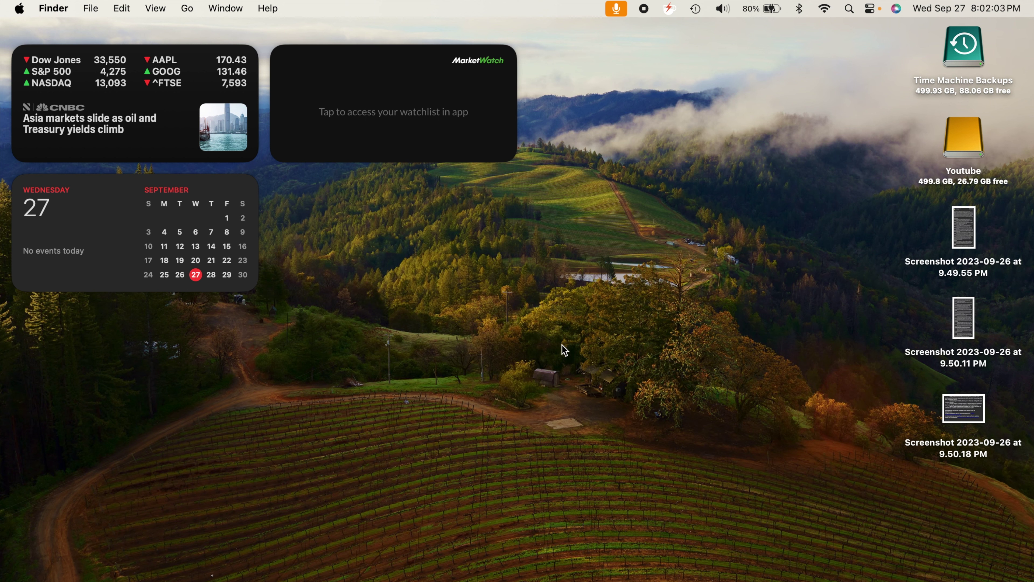
double_click(943, 441)
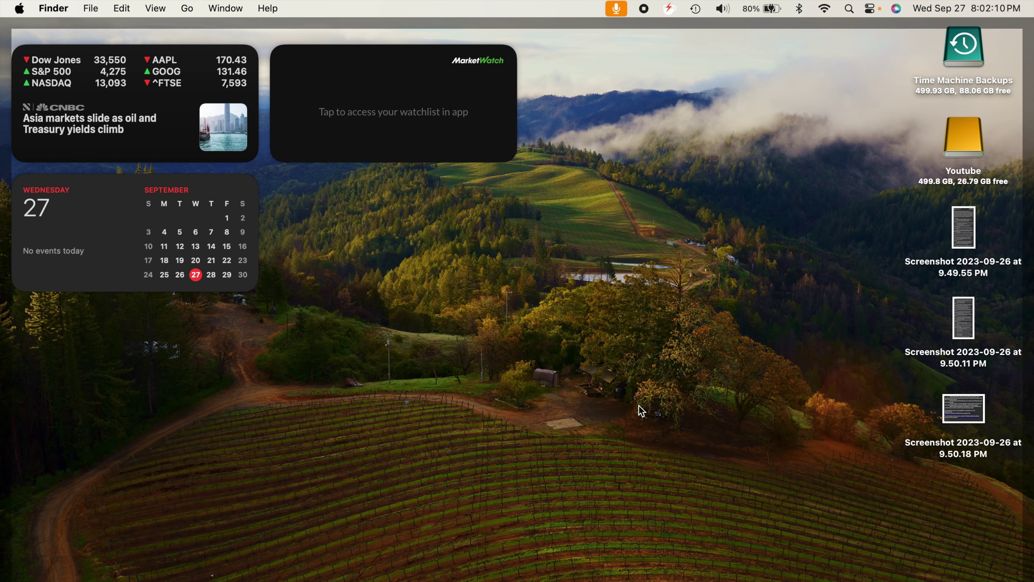